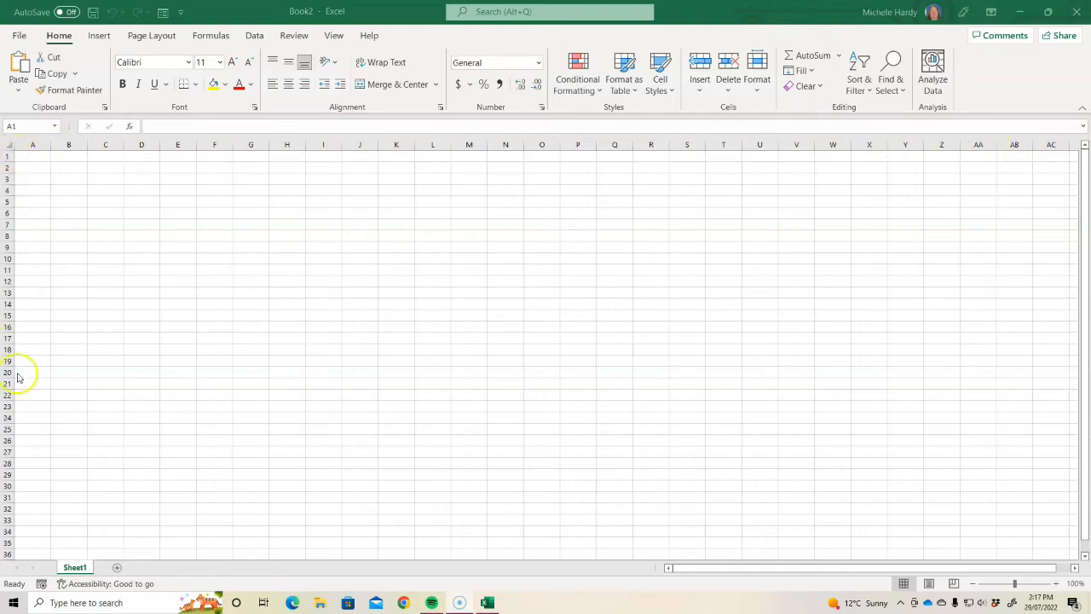
Jump from cell A1 to the worksheet's last row and last column, and return to cell A1.
{"action": "left_click", "coordinate": [33, 154]}
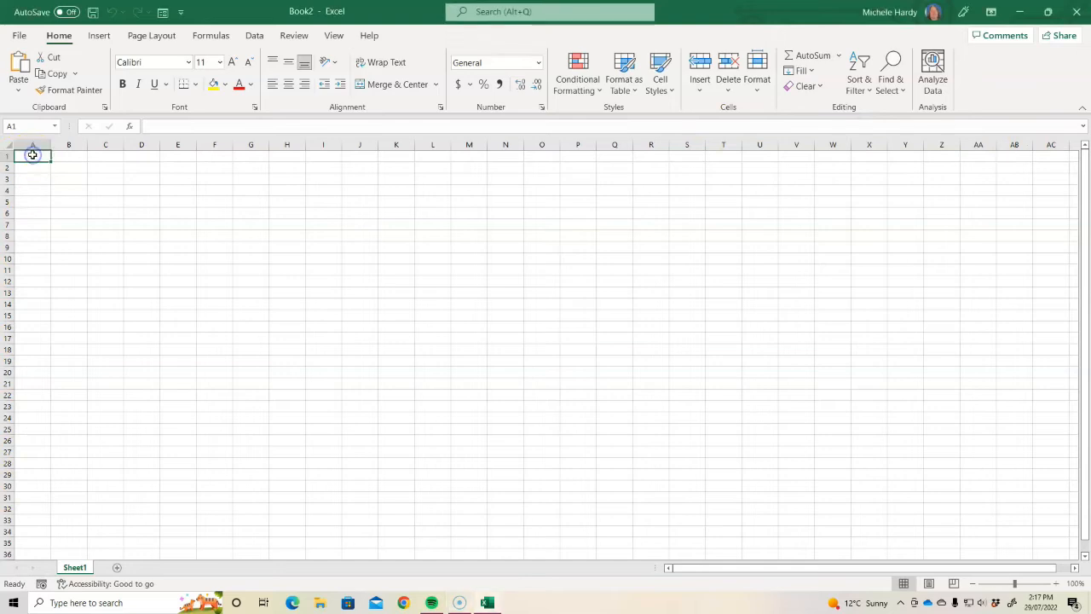
{"action": "key", "text": "End"}
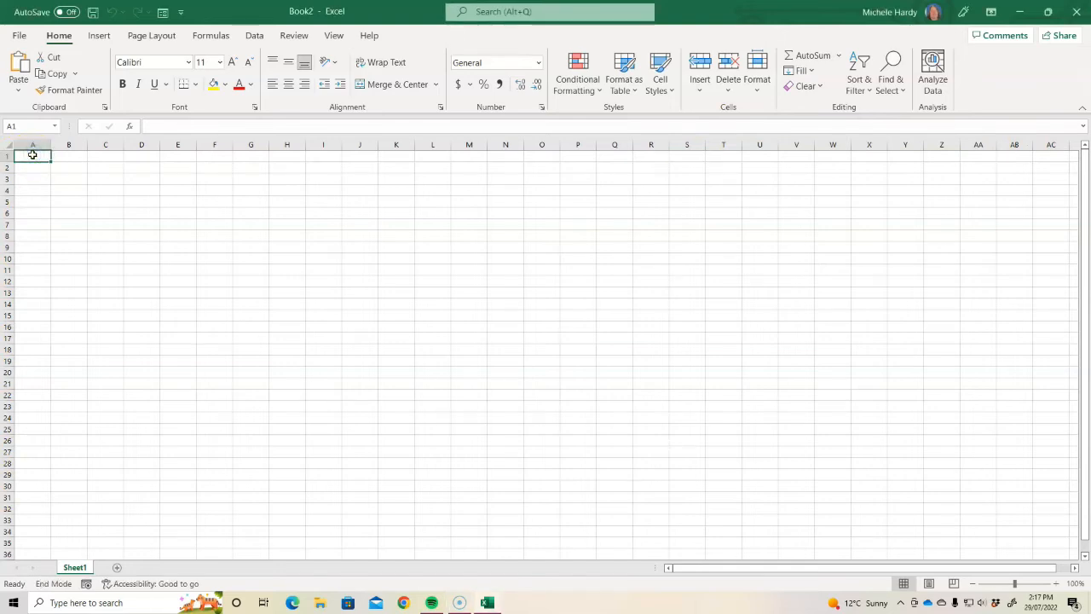
{"action": "key", "text": "Down"}
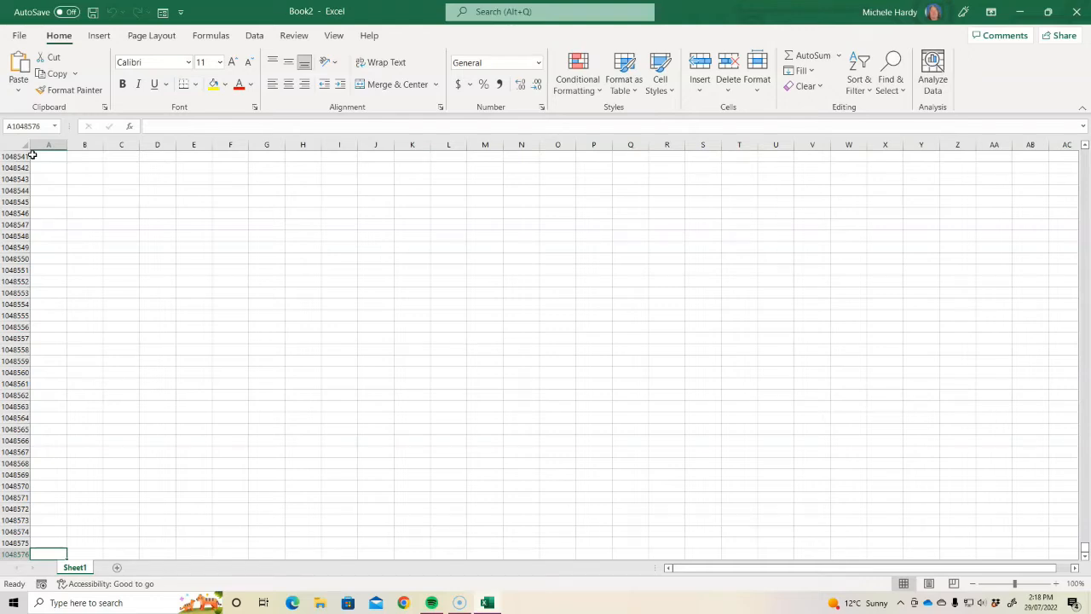
{"action": "key", "text": "End"}
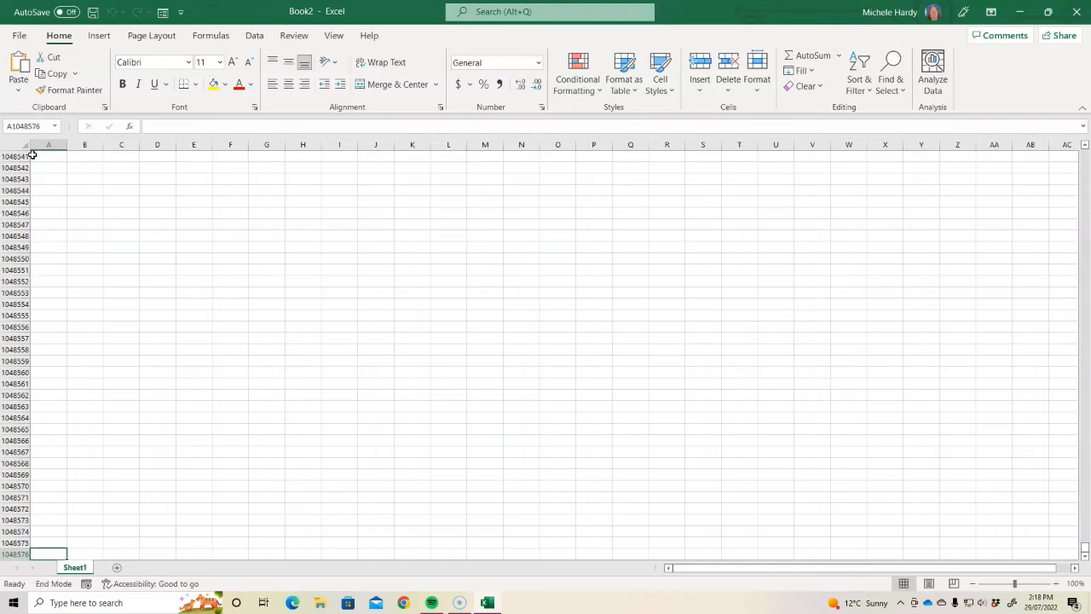
{"action": "key", "text": "Right"}
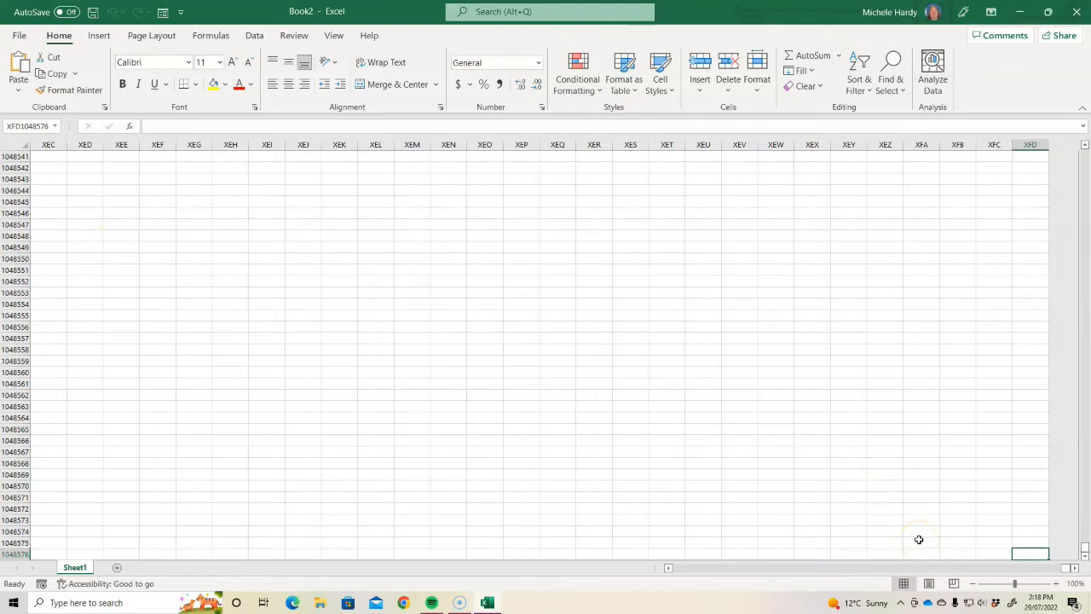
{"action": "key", "text": "ctrl+Home"}
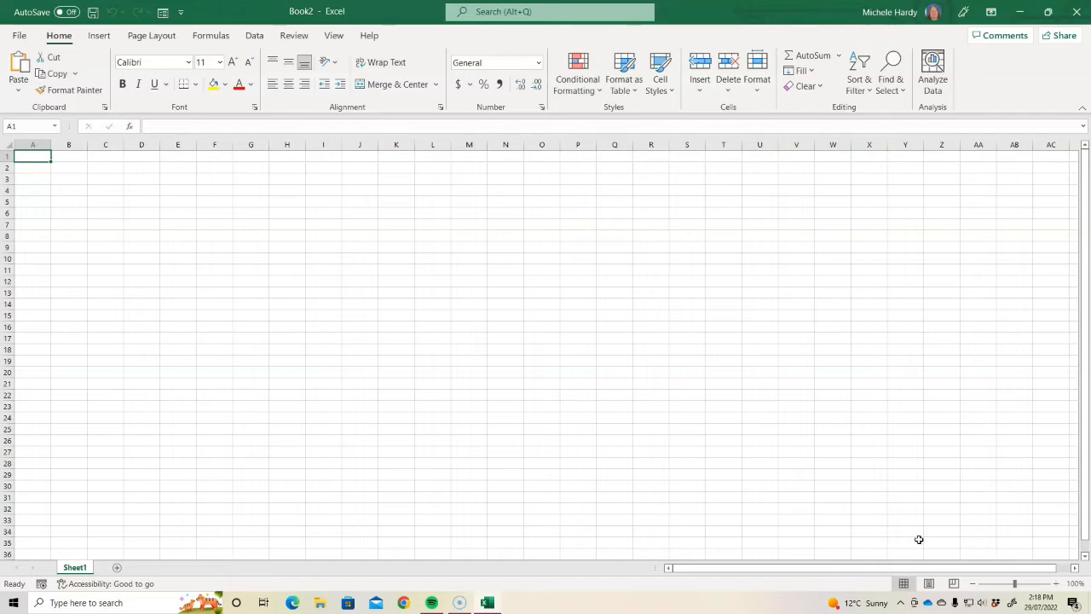
Enter the institute's street address and suburb as one text entry in cell A1.
{"action": "left_click", "coordinate": [180, 192]}
{"action": "left_click", "coordinate": [35, 157]}
{"action": "type", "text": "2 N"}
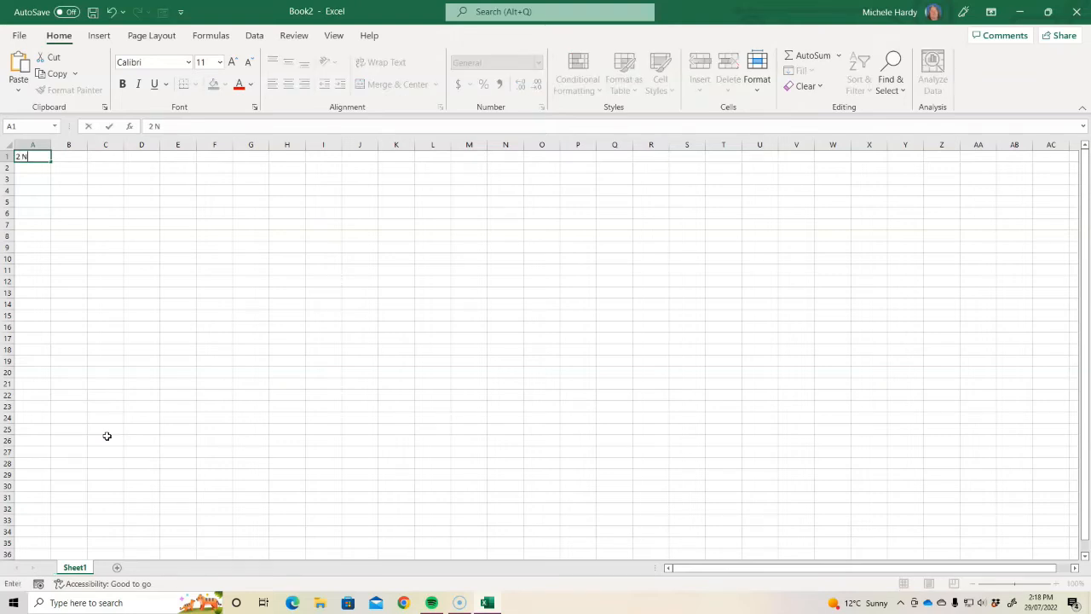
{"action": "type", "text": "ew Holland Drive"}
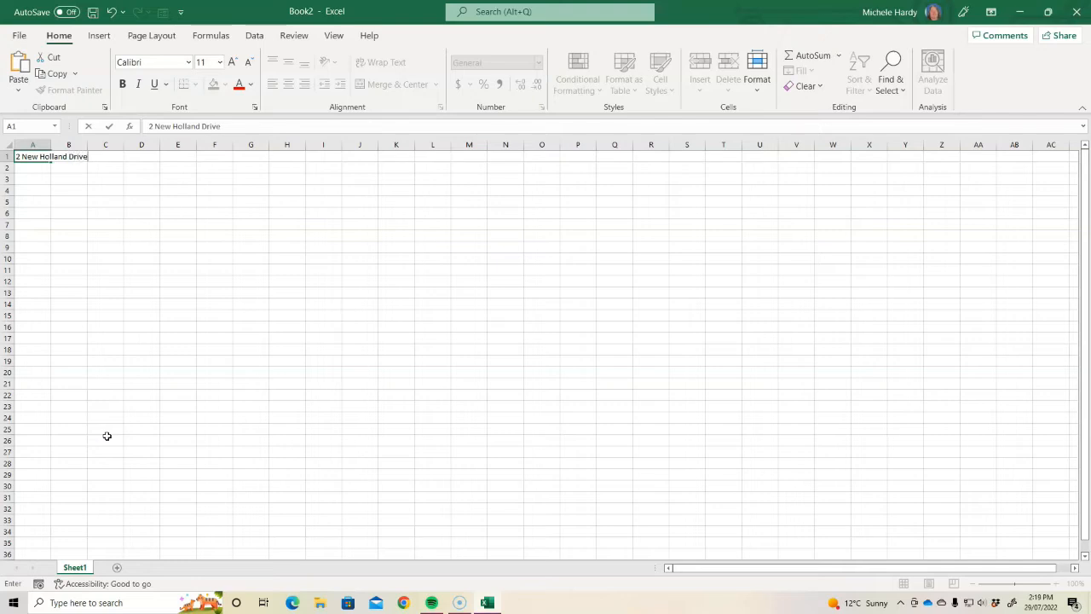
{"action": "type", "text": ", Cranbounrne East"}
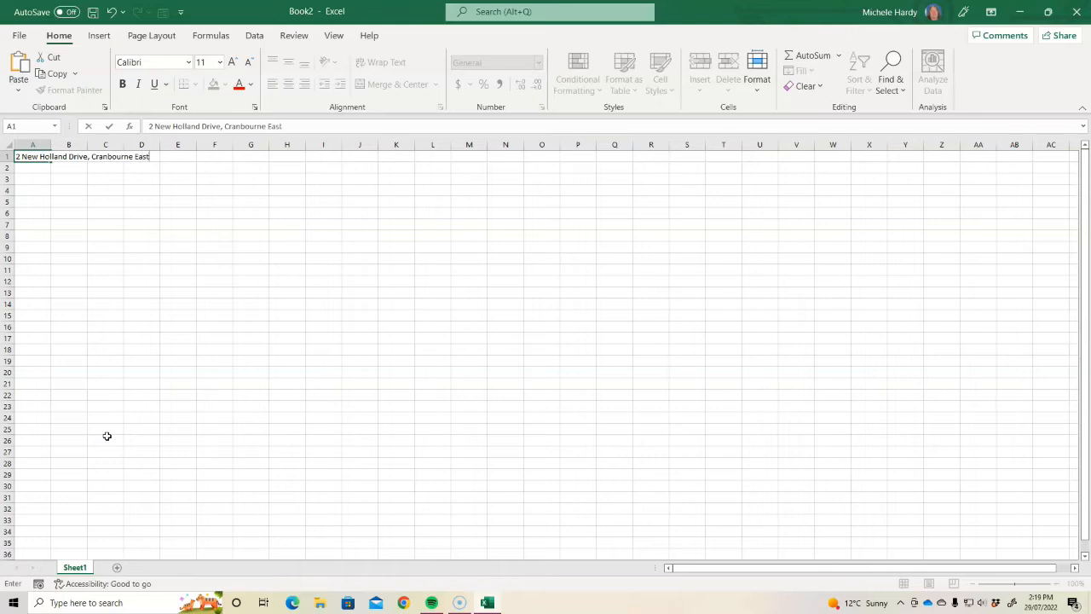
{"action": "key", "text": "Return"}
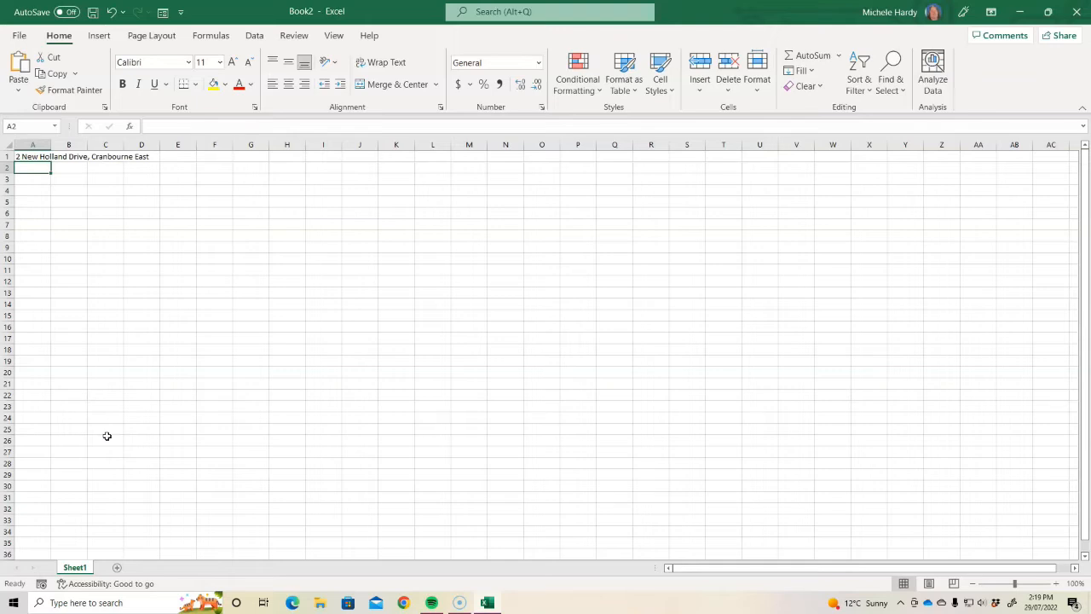
Enter "Chisholm Institute" in cell D1.
{"action": "left_click", "coordinate": [150, 159]}
{"action": "type", "text": "Chisho"}
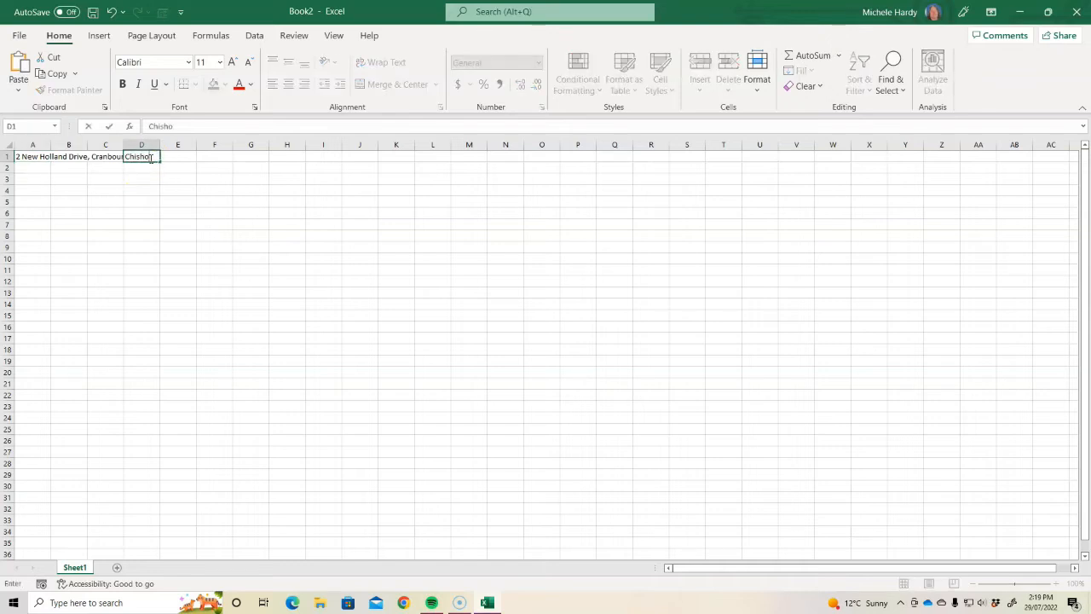
{"action": "type", "text": "lm Institute"}
{"action": "key", "text": "Return"}
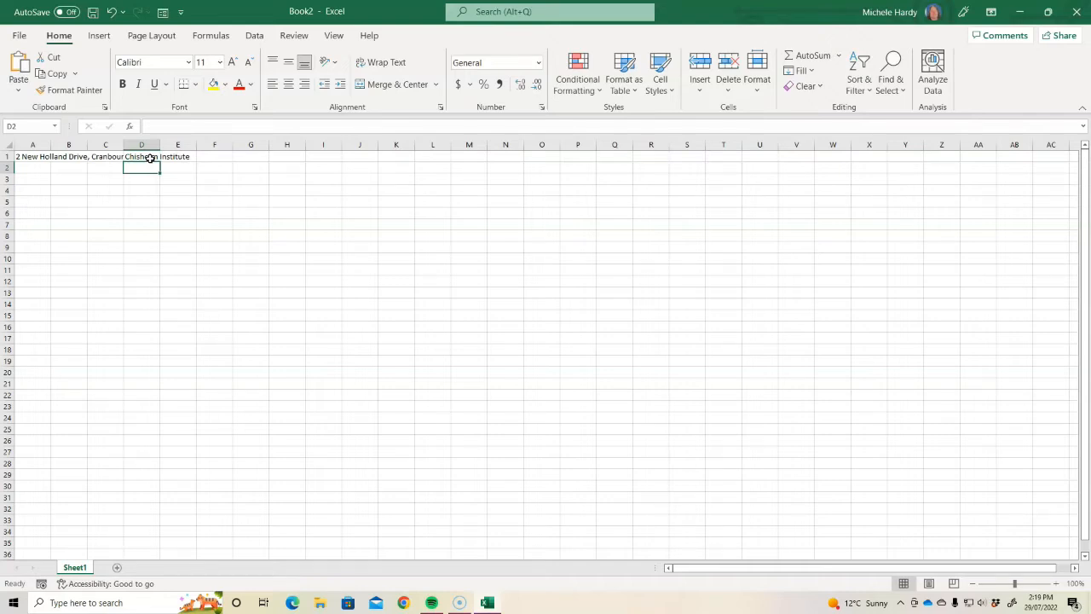
Clear the address from cell A1, check the entry in cell D1, and undo the deletion.
{"action": "left_click", "coordinate": [36, 157]}
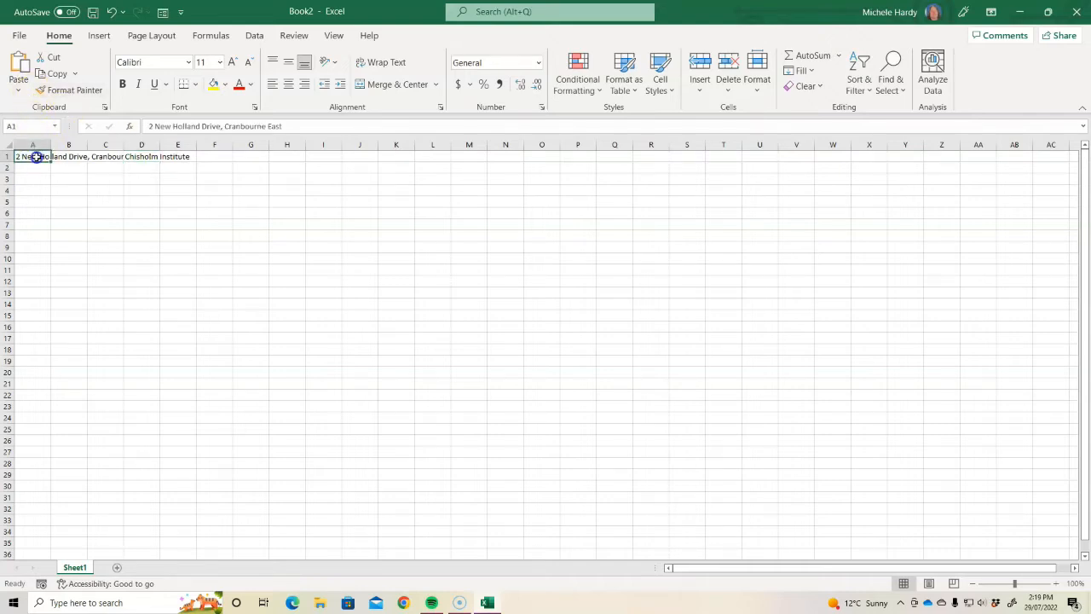
{"action": "key", "text": "Delete"}
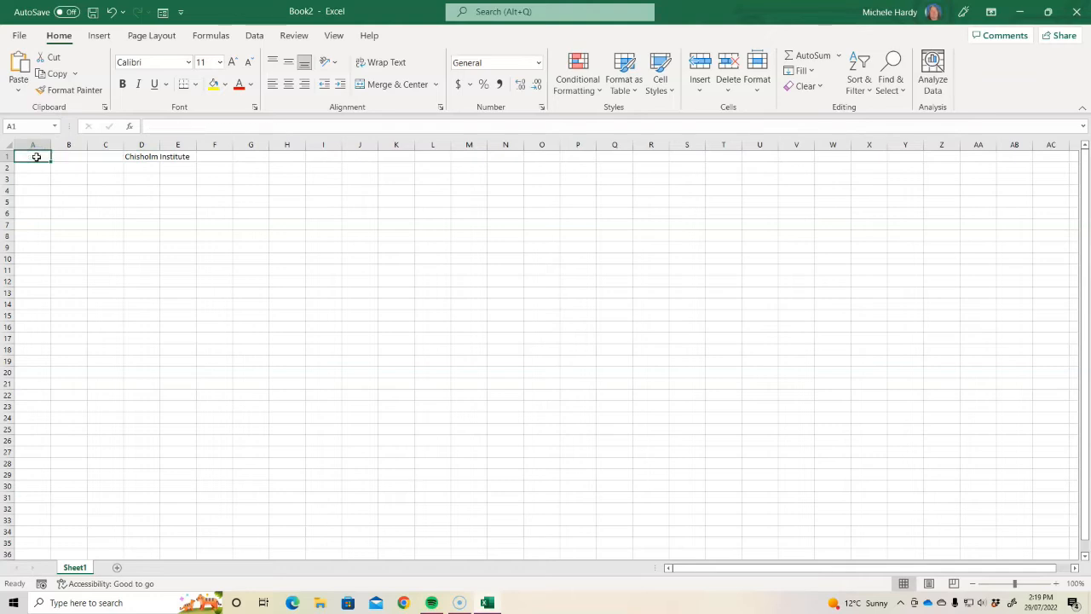
{"action": "left_click", "coordinate": [146, 155]}
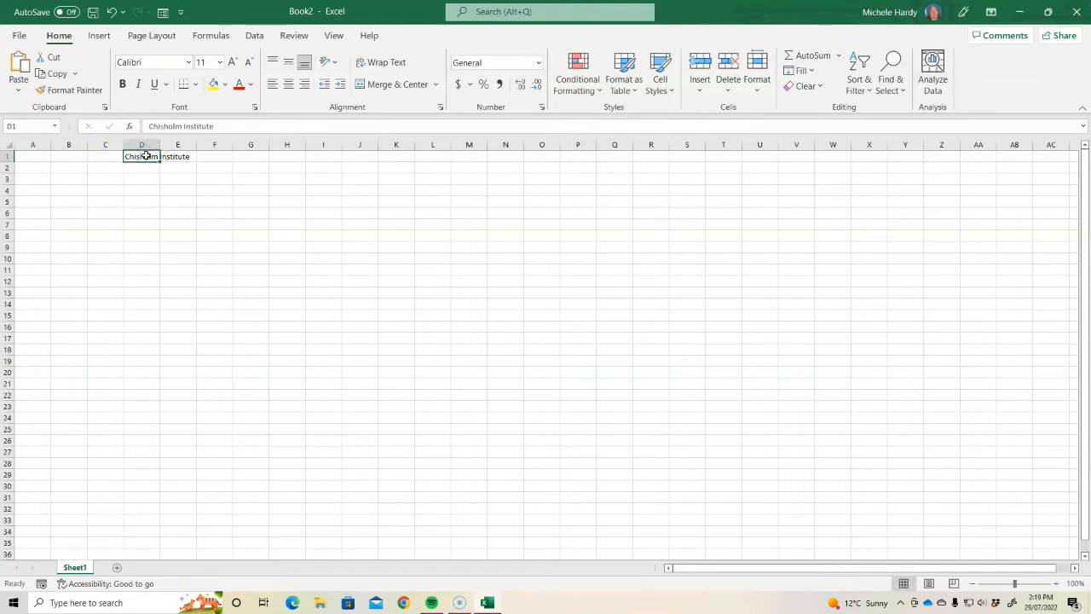
{"action": "key", "text": "ctrl+z"}
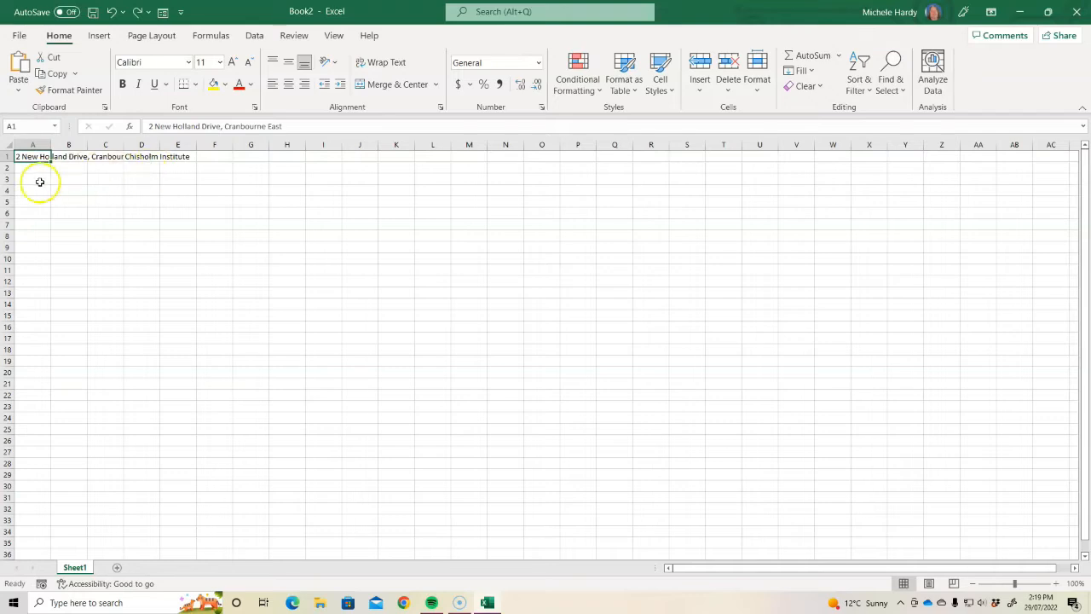
Enter the labels "Cat", "Dog" and "Big fat rabbits" down cells C4 to C6.
{"action": "left_click", "coordinate": [110, 191]}
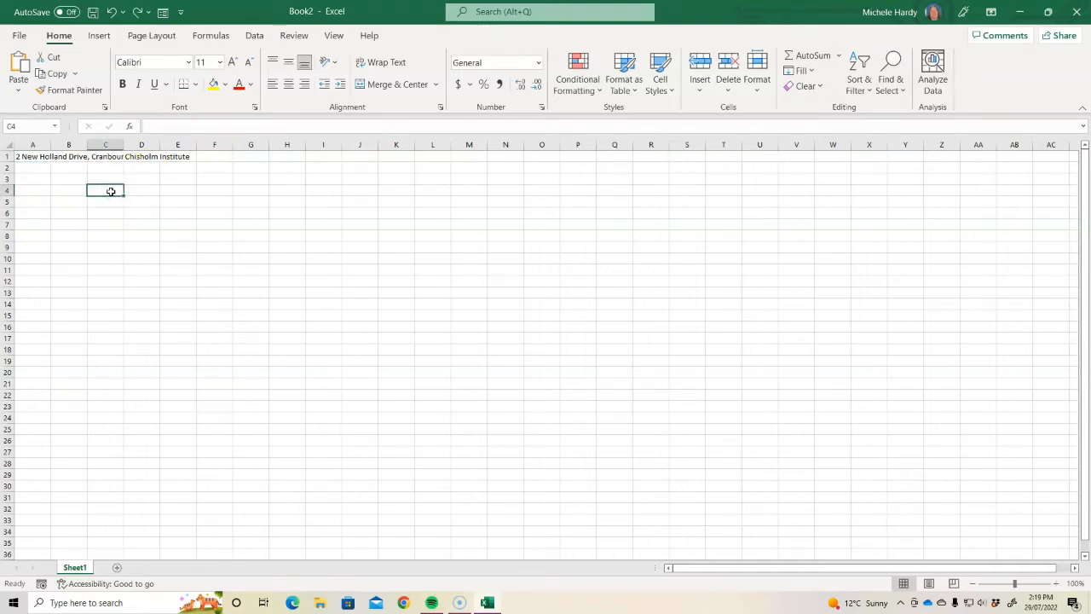
{"action": "type", "text": "Cat"}
{"action": "key", "text": "Return"}
{"action": "type", "text": "Dog"}
{"action": "key", "text": "Return"}
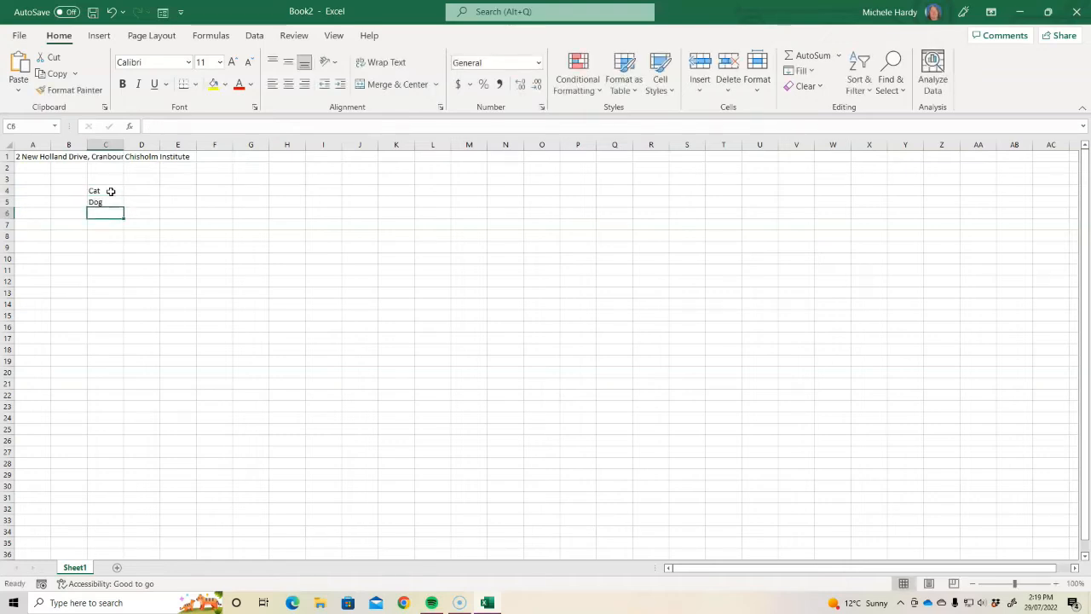
{"action": "type", "text": "Bi"}
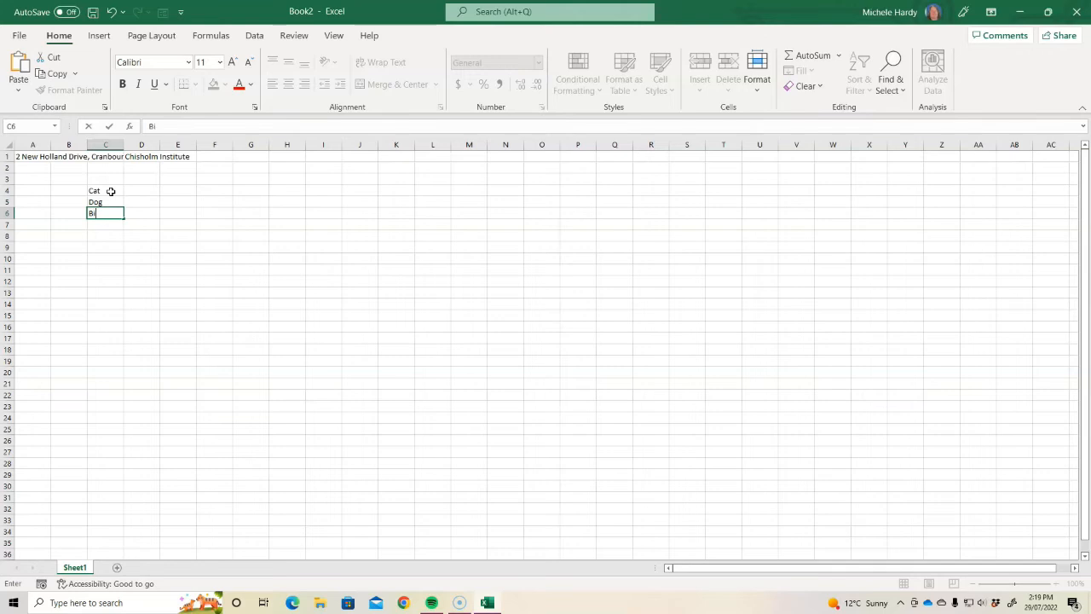
{"action": "type", "text": "g fat rabbits"}
{"action": "key", "text": "Return"}
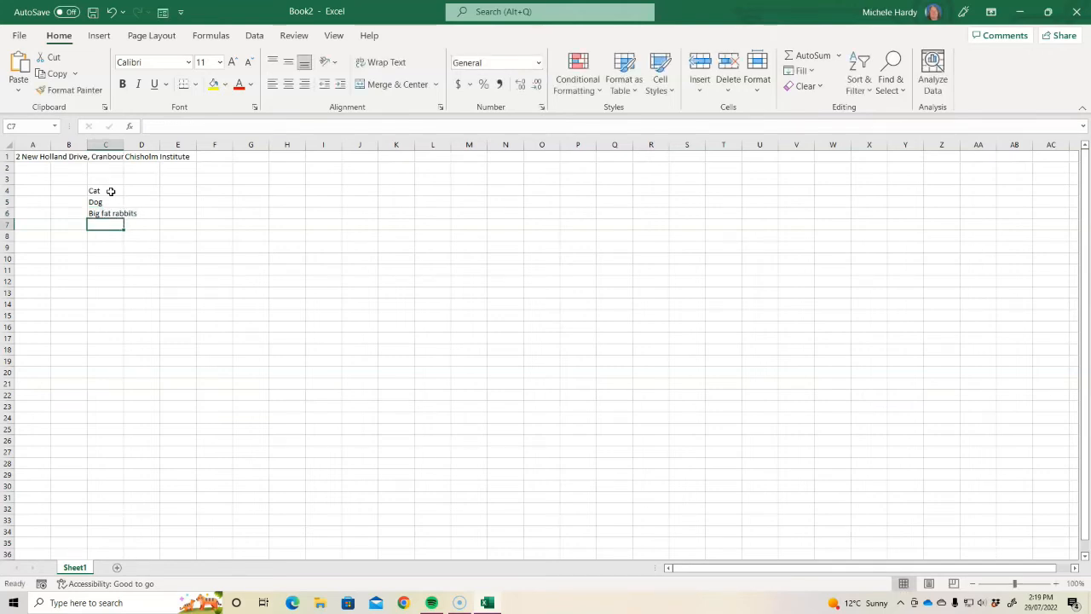
{"action": "type", "text": "q"}
{"action": "key", "text": "BackSpace"}
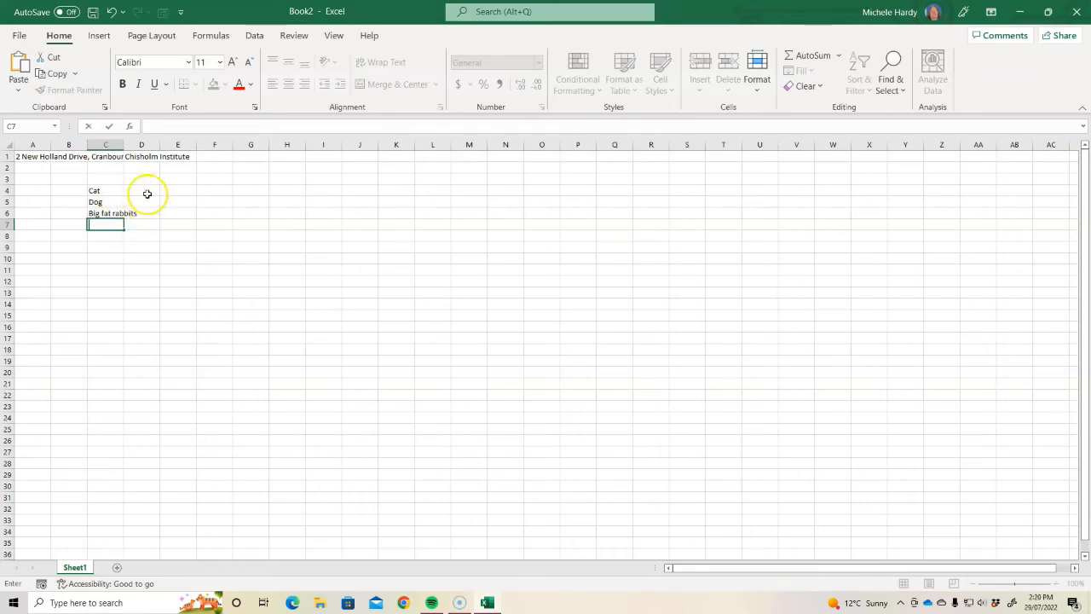
Enter the numbers 1, 34 and 234 in cells D4 to D6 beside the animal labels.
{"action": "left_click", "coordinate": [145, 190]}
{"action": "type", "text": "1"}
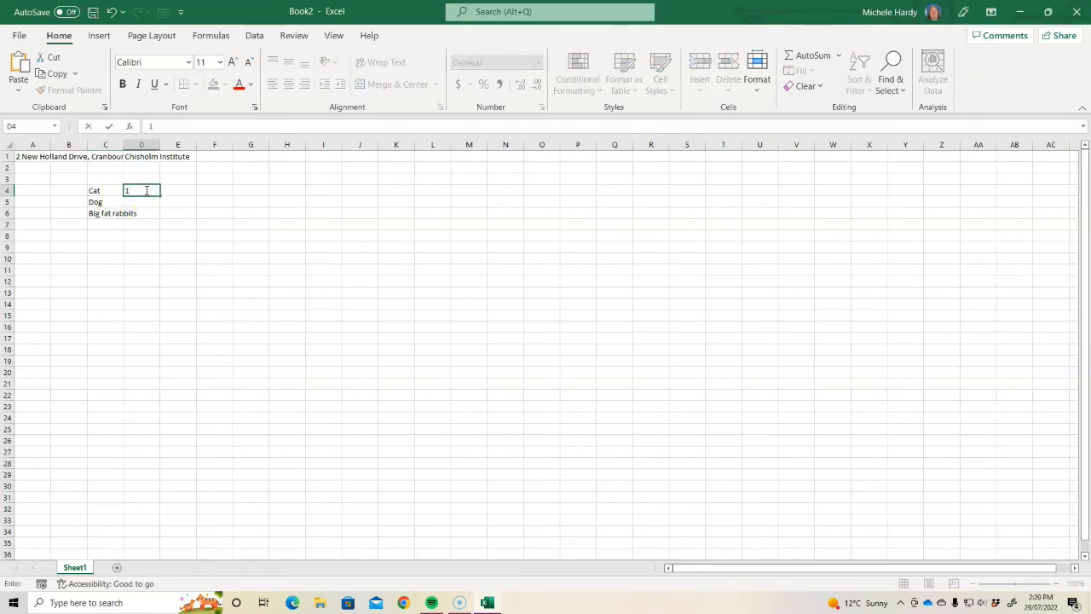
{"action": "key", "text": "Return"}
{"action": "type", "text": "34"}
{"action": "key", "text": "Return"}
{"action": "type", "text": "234"}
{"action": "key", "text": "Return"}
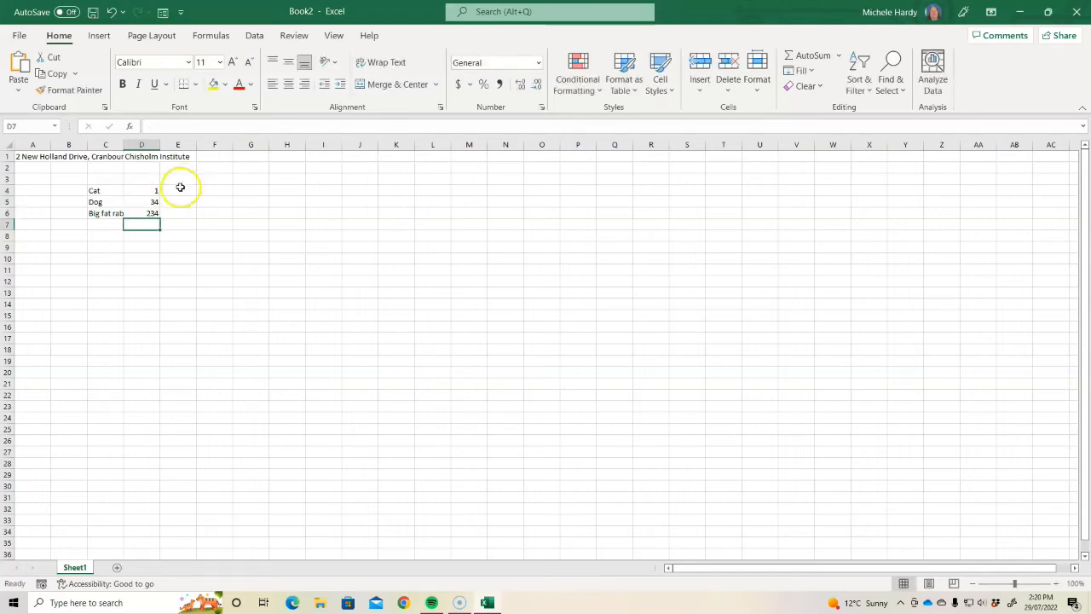
Enter the date 12/06/2023 in cell E4 and check its number format against the empty cell below.
{"action": "left_click", "coordinate": [180, 190]}
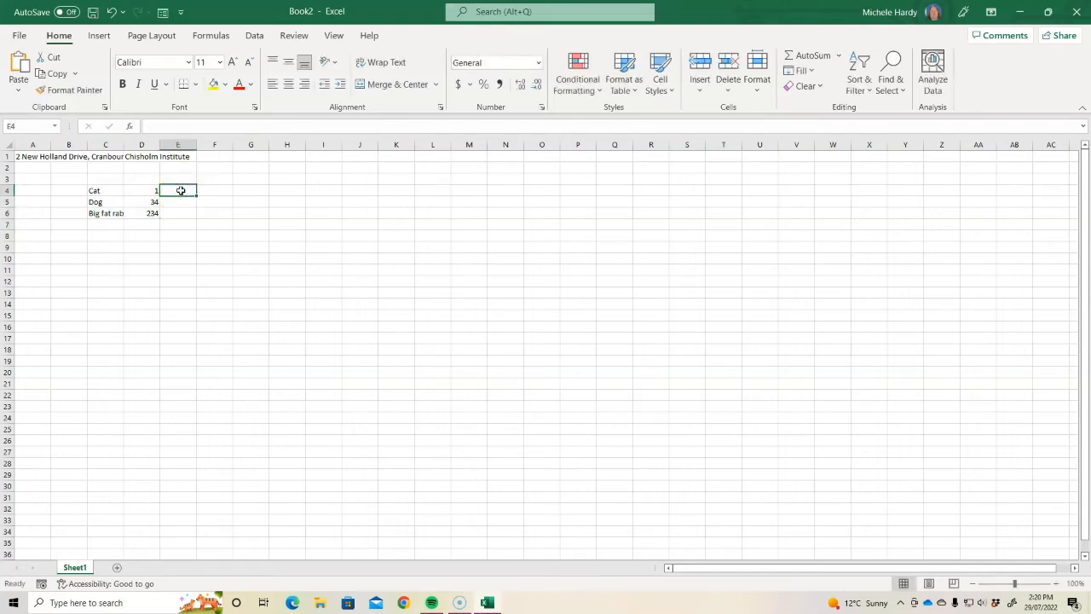
{"action": "type", "text": "12/0"}
{"action": "type", "text": "6"}
{"action": "type", "text": "/2023"}
{"action": "key", "text": "Return"}
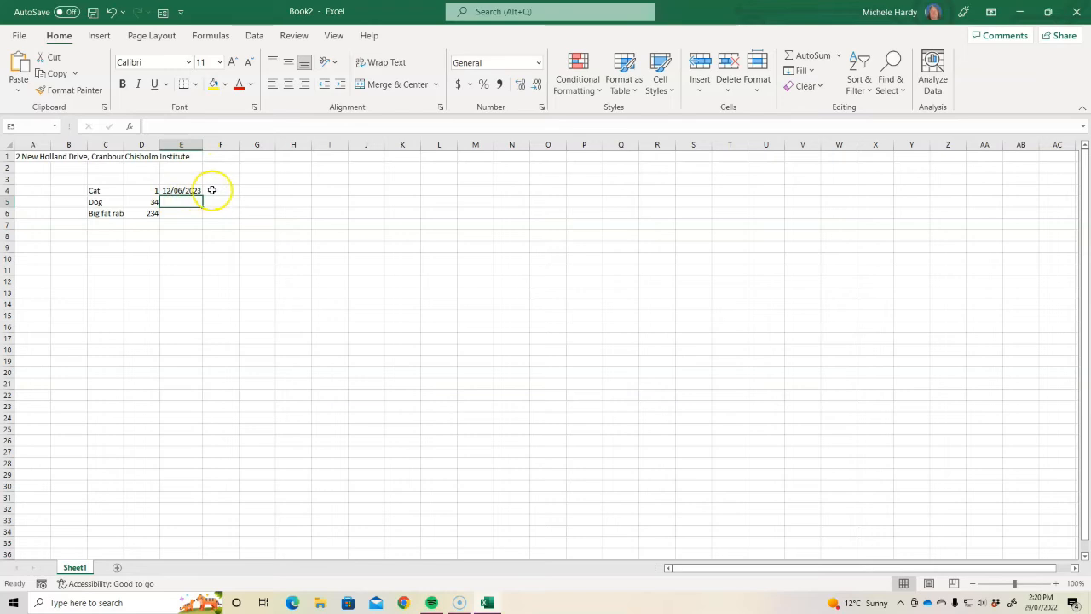
{"action": "left_click", "coordinate": [186, 188]}
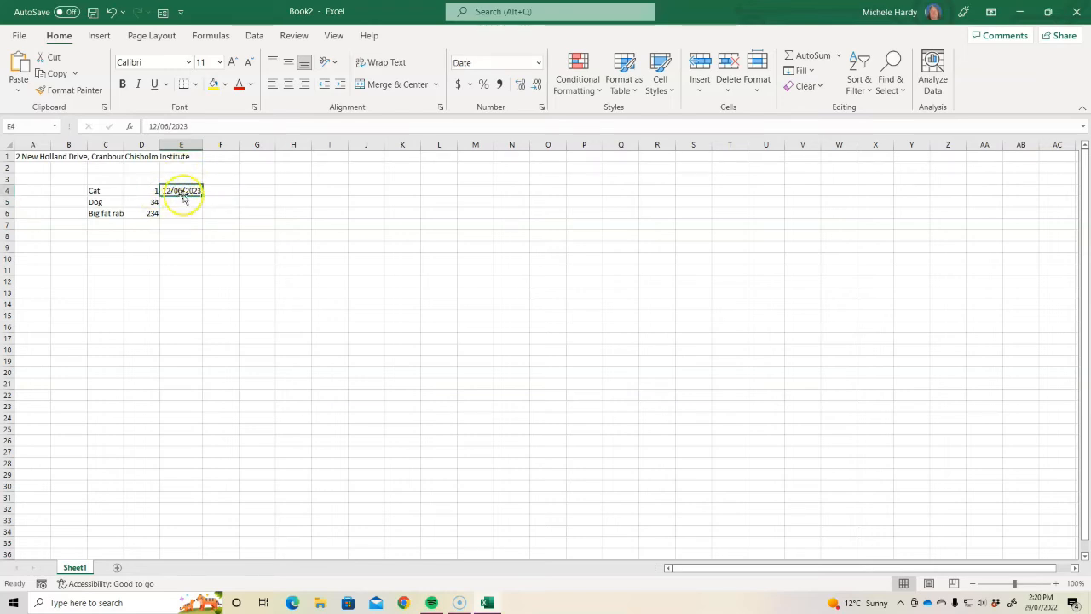
{"action": "left_click", "coordinate": [184, 201]}
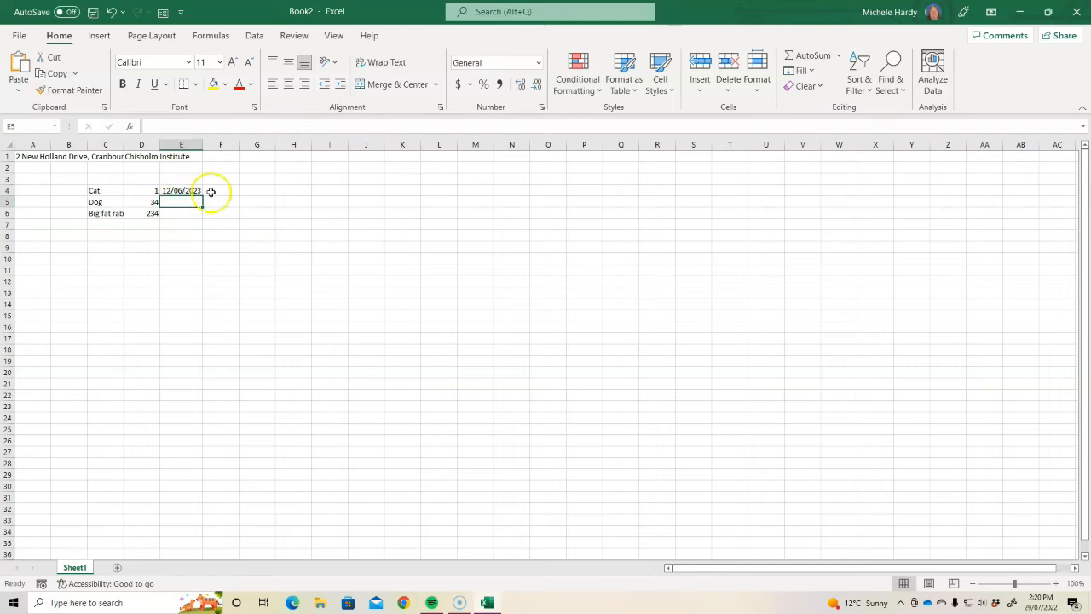
Enter the date 5/1/1900 in cell F4.
{"action": "left_click", "coordinate": [217, 192]}
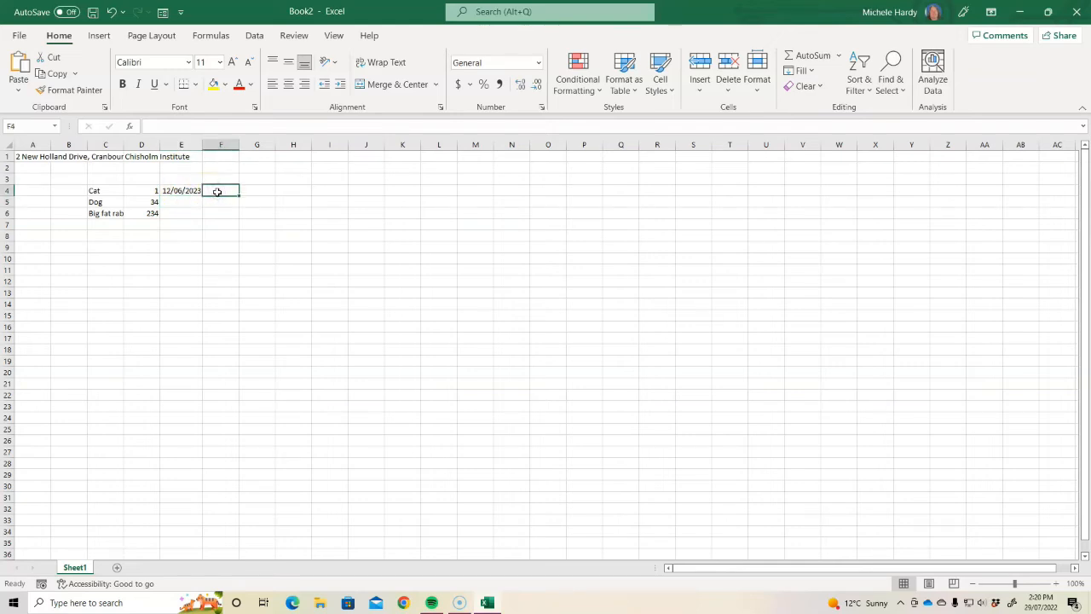
{"action": "type", "text": "5/01/1900"}
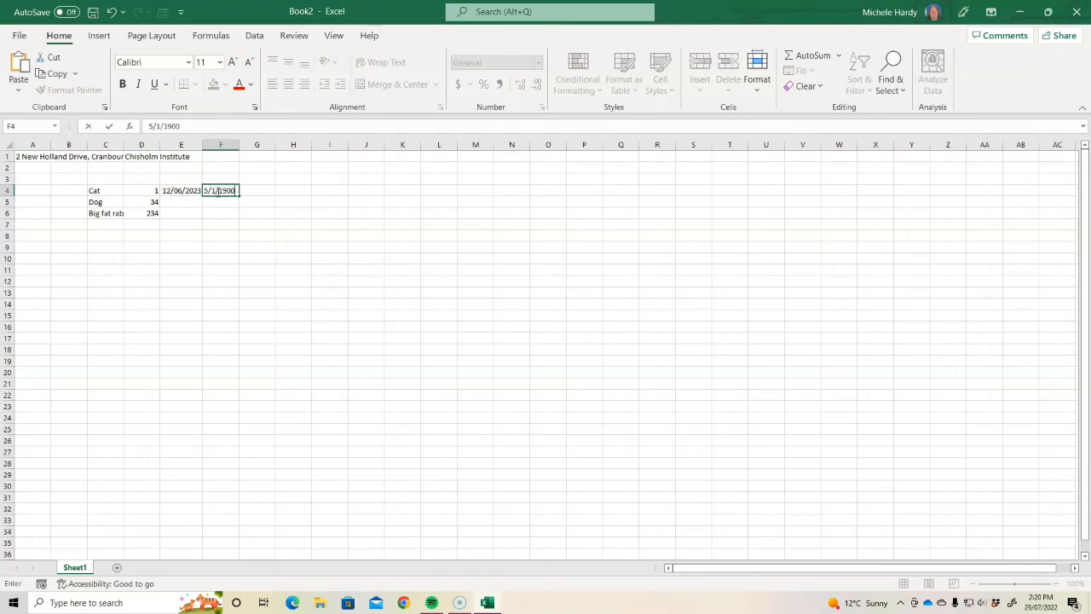
{"action": "key", "text": "Return"}
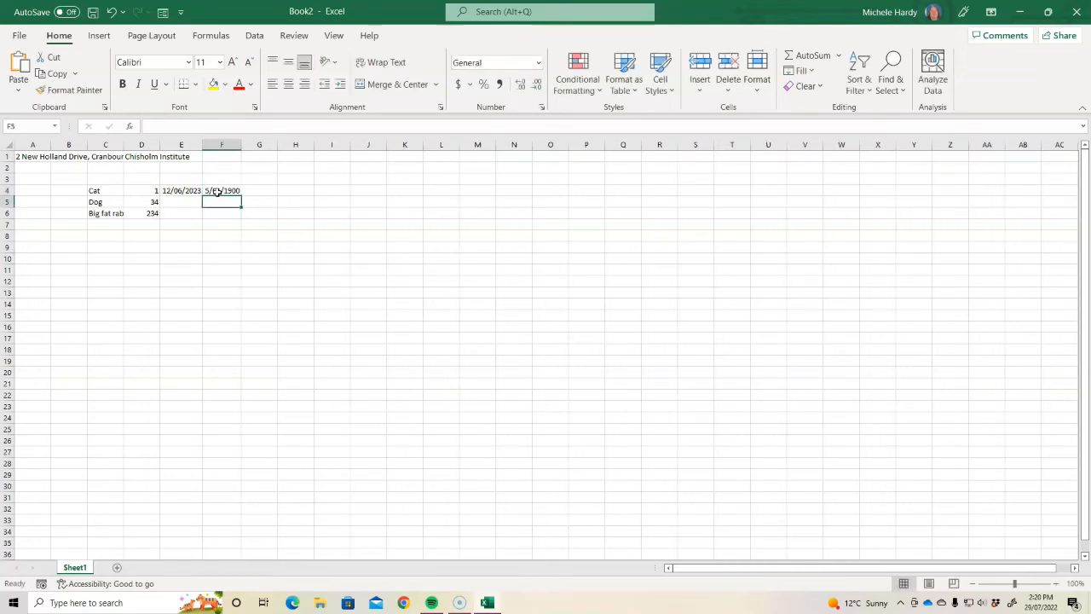
Change the format of the date in cell F4 to Number, undo the change, and select cell H4.
{"action": "left_click", "coordinate": [221, 190]}
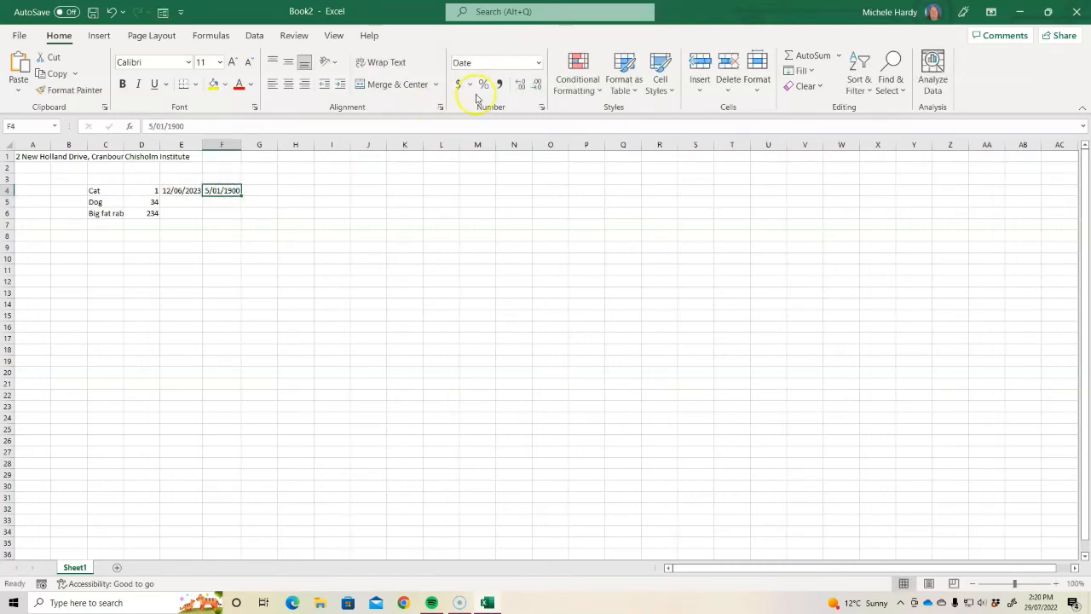
{"action": "left_click", "coordinate": [538, 63]}
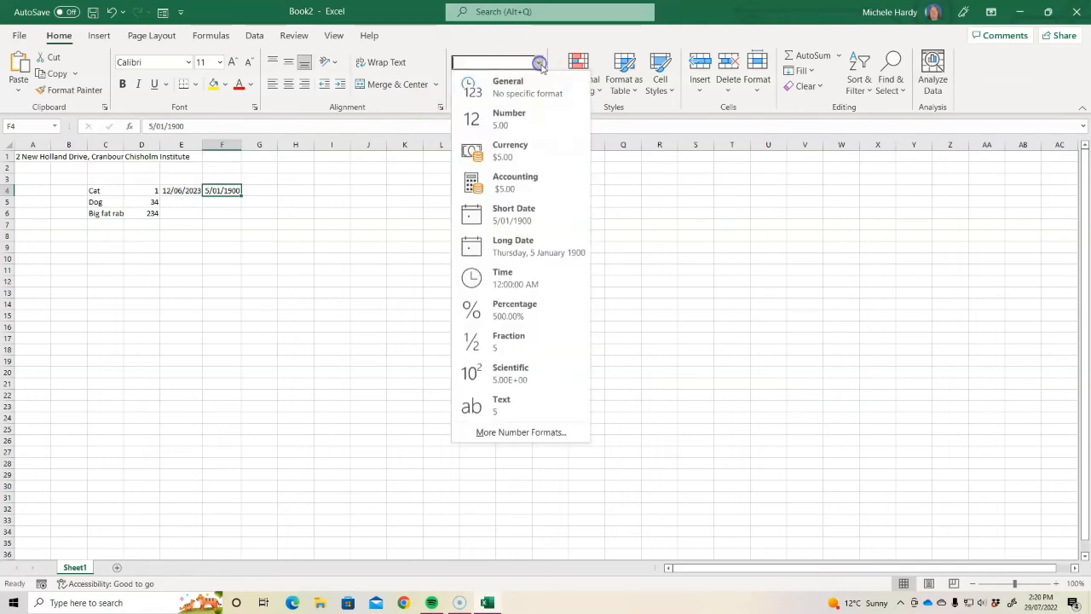
{"action": "left_click", "coordinate": [520, 121]}
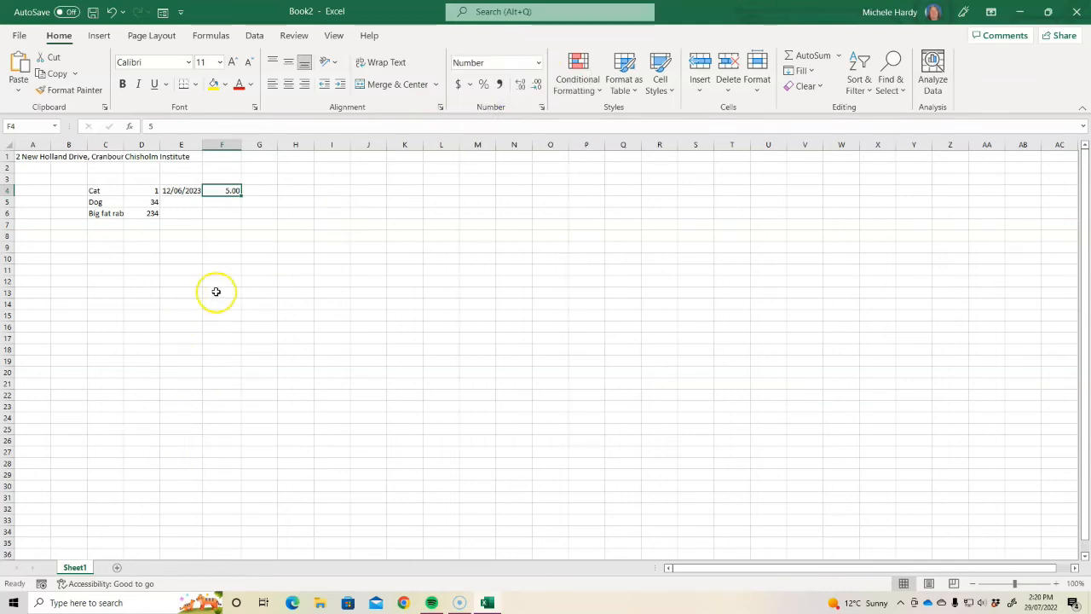
{"action": "key", "text": "ctrl+z"}
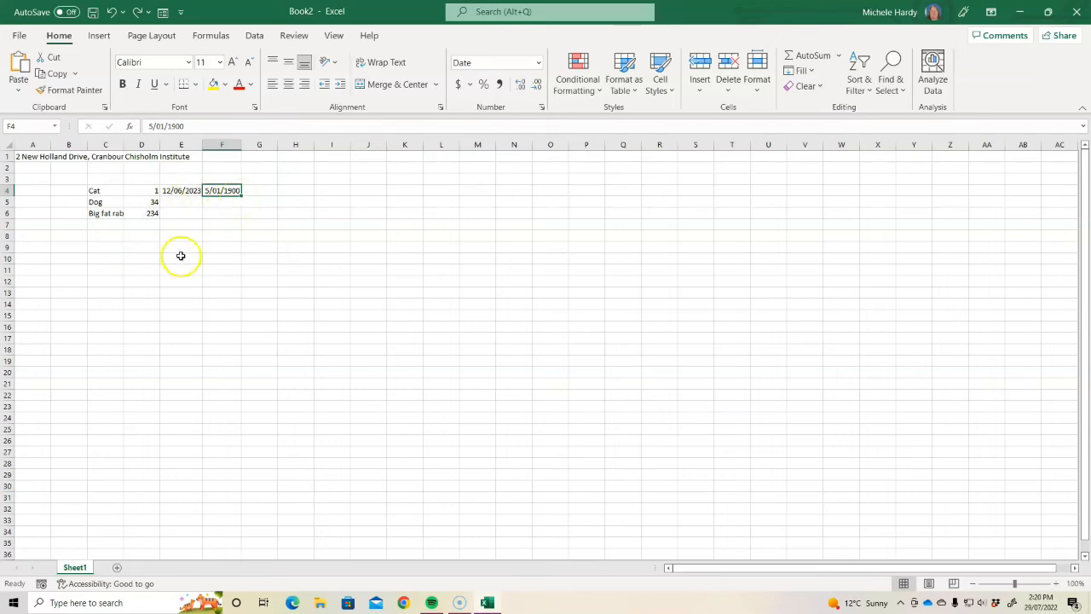
{"action": "left_click", "coordinate": [291, 191]}
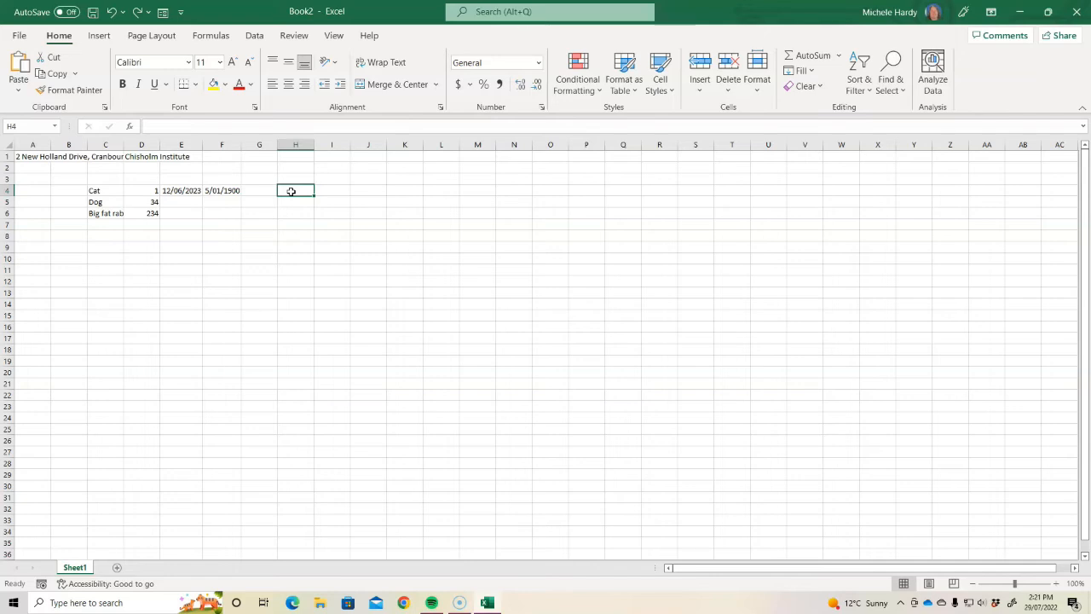
Enter January in cell H4 and Jan in H6, and autofill the month series across to Z4 and AA6.
{"action": "type", "text": "January"}
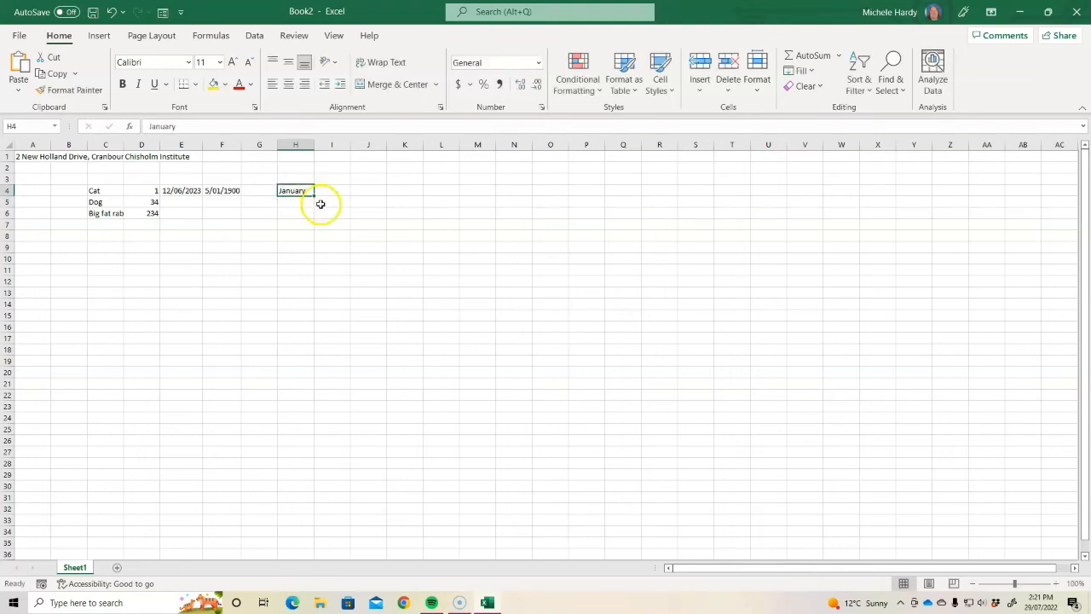
{"action": "left_click_drag", "start_coordinate": [314, 195], "coordinate": [950, 177]}
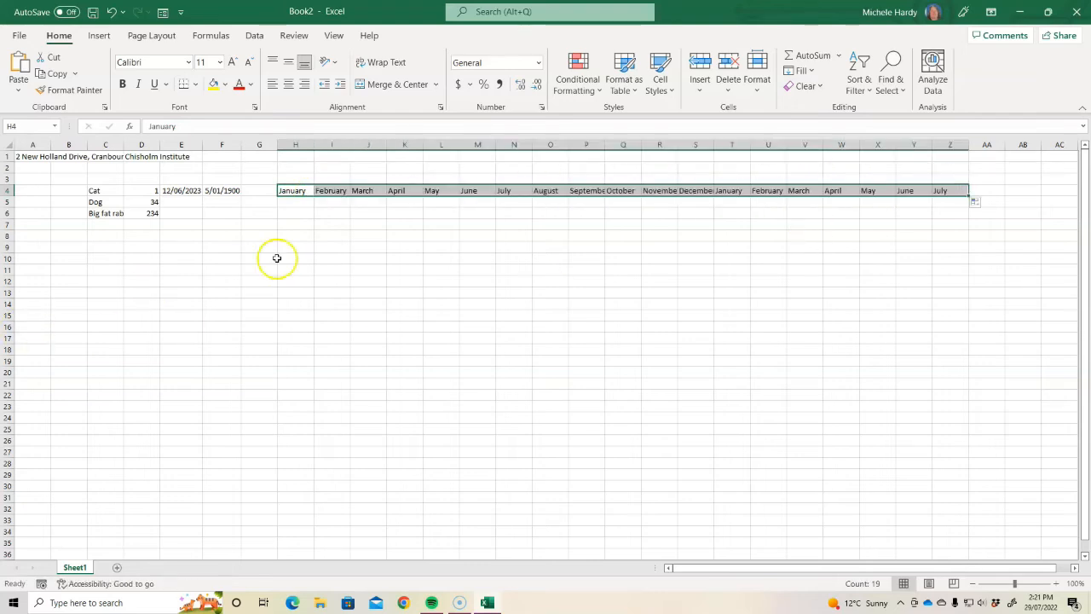
{"action": "left_click", "coordinate": [299, 213]}
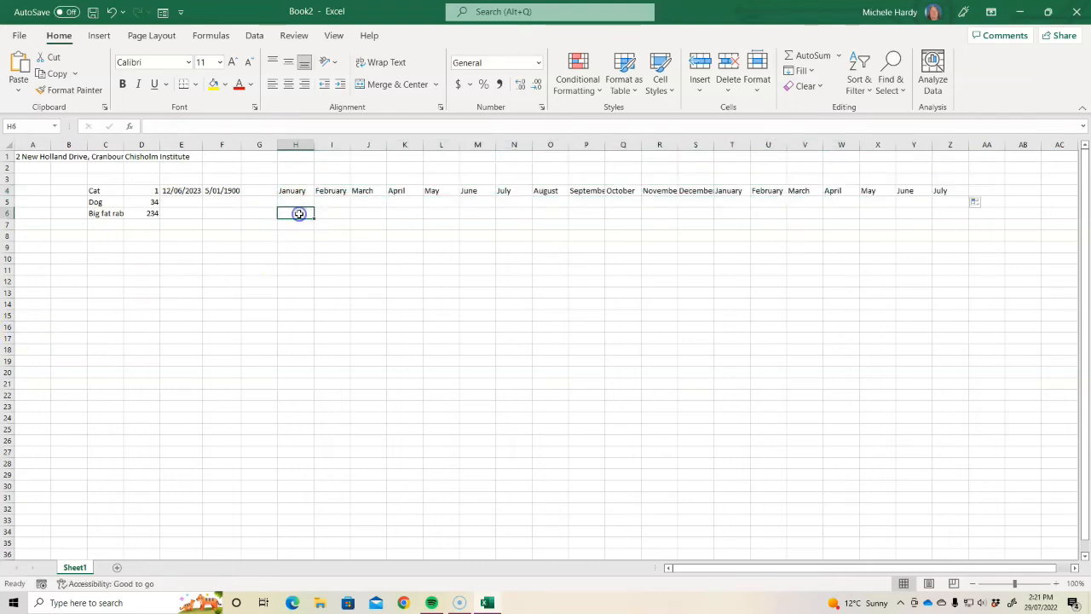
{"action": "type", "text": "Jan"}
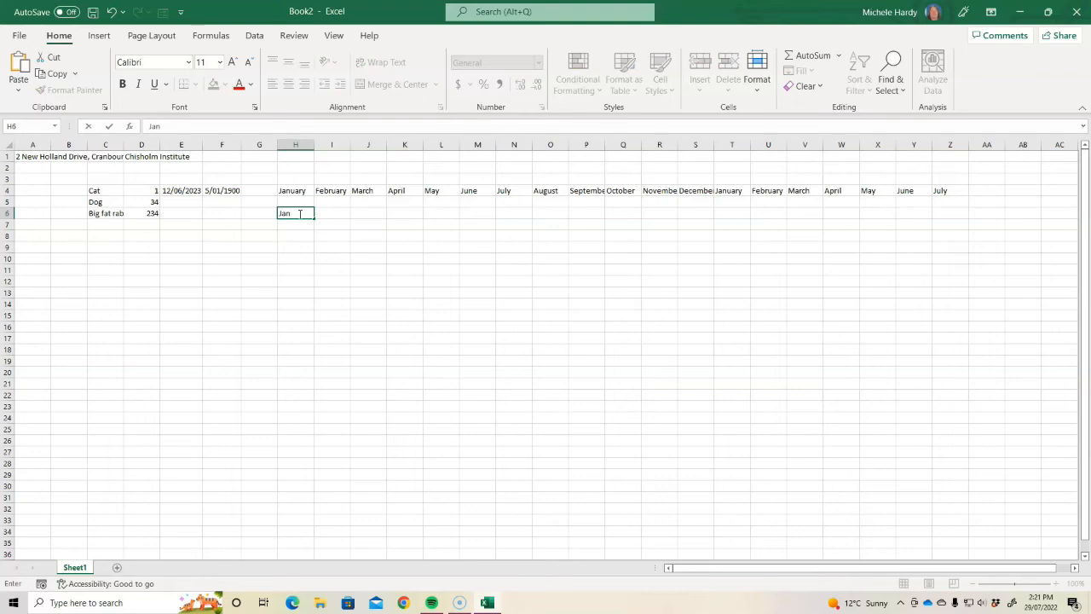
{"action": "left_click_drag", "start_coordinate": [314, 218], "coordinate": [991, 203]}
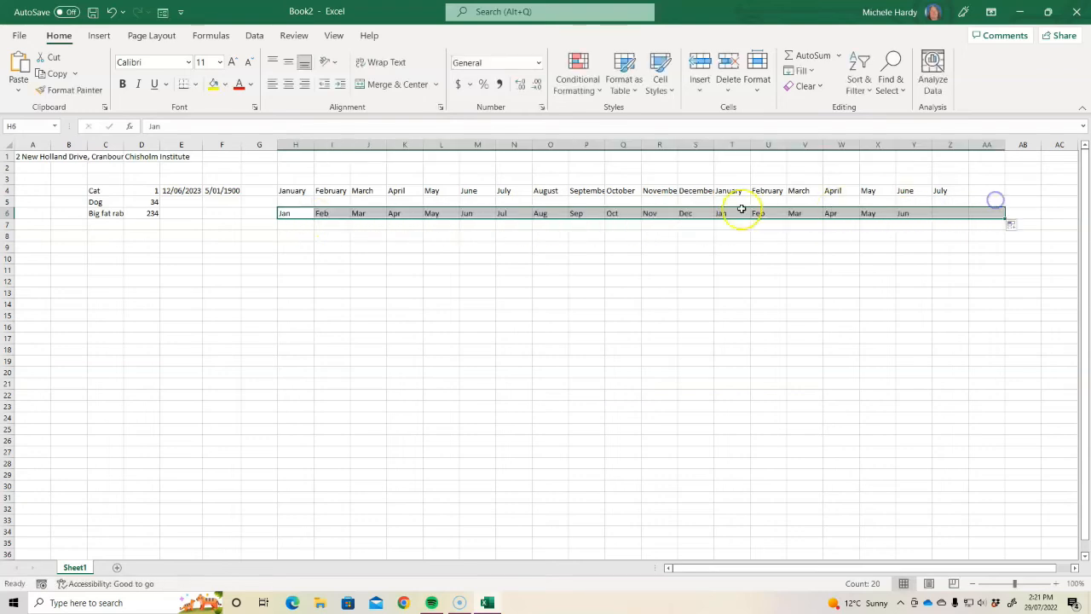
Enter Monday in cell H8 and Mon in H10, and autofill both weekday series across to column AA.
{"action": "left_click", "coordinate": [293, 238]}
{"action": "type", "text": "Monday"}
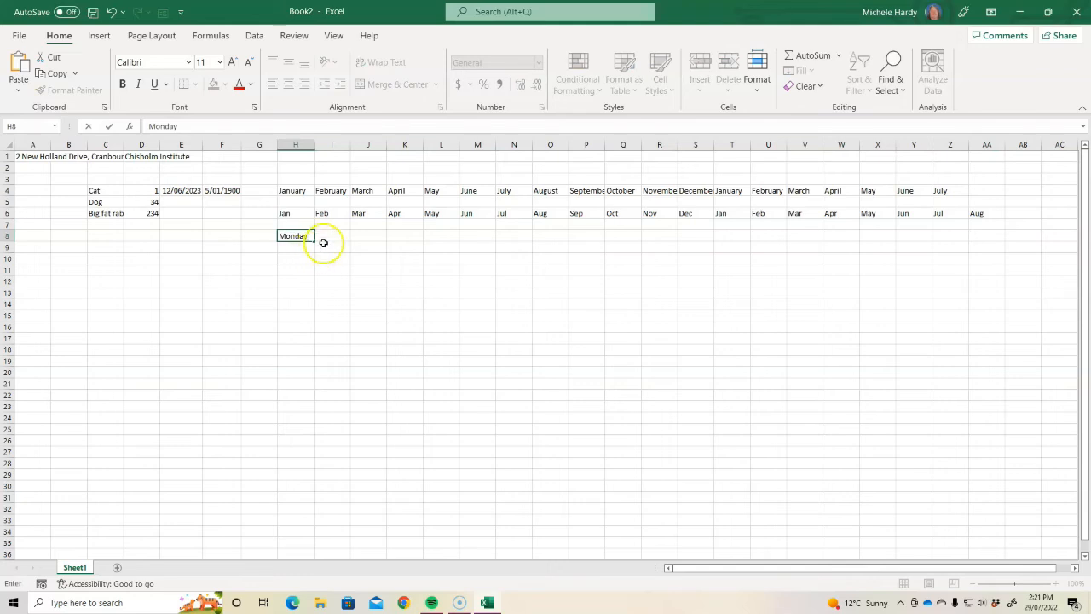
{"action": "left_click_drag", "start_coordinate": [313, 242], "coordinate": [987, 220]}
{"action": "left_click", "coordinate": [295, 258]}
{"action": "type", "text": "Mon"}
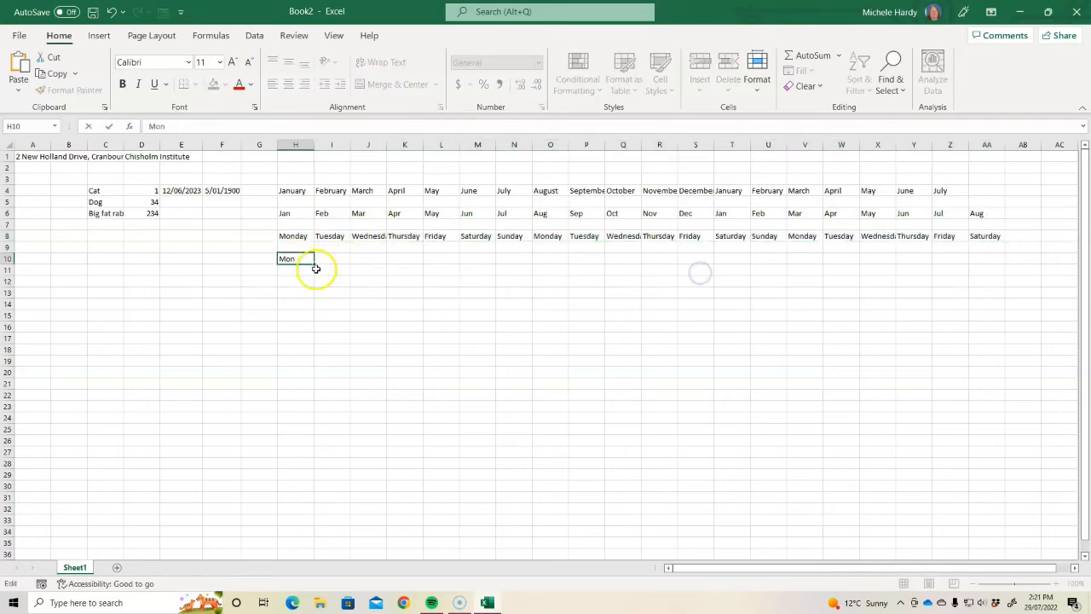
{"action": "left_click_drag", "start_coordinate": [314, 263], "coordinate": [991, 259]}
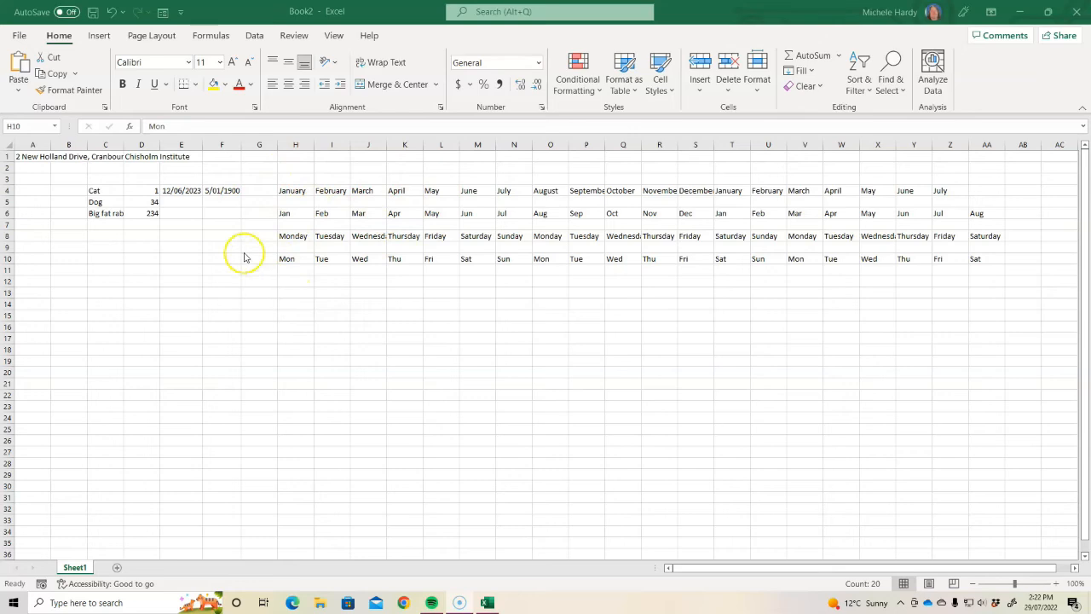
Open the Excel Options and look through the General options.
{"action": "left_click", "coordinate": [20, 37]}
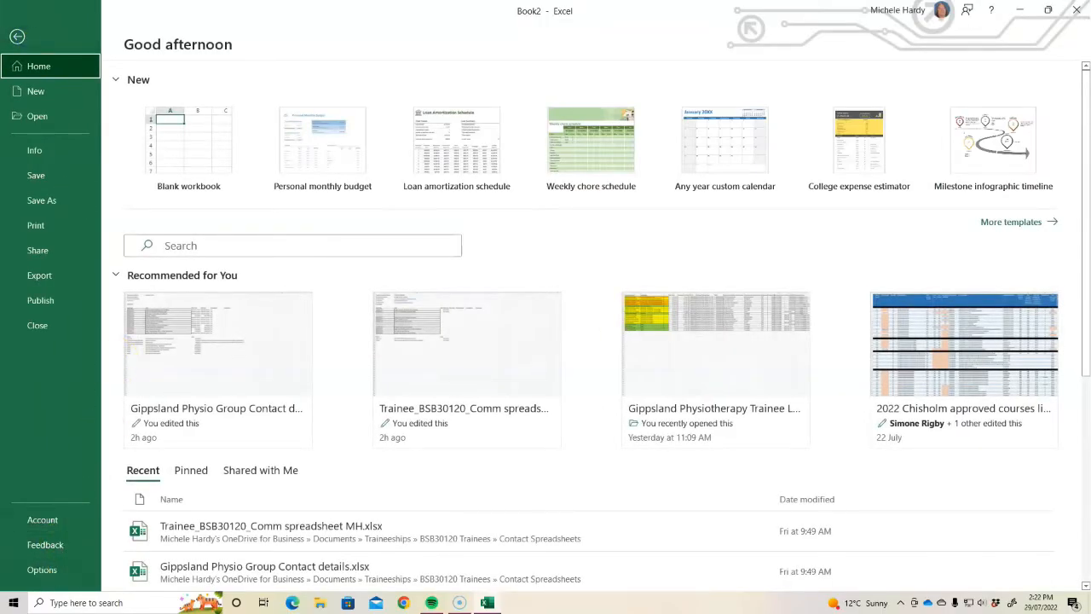
{"action": "left_click", "coordinate": [40, 569]}
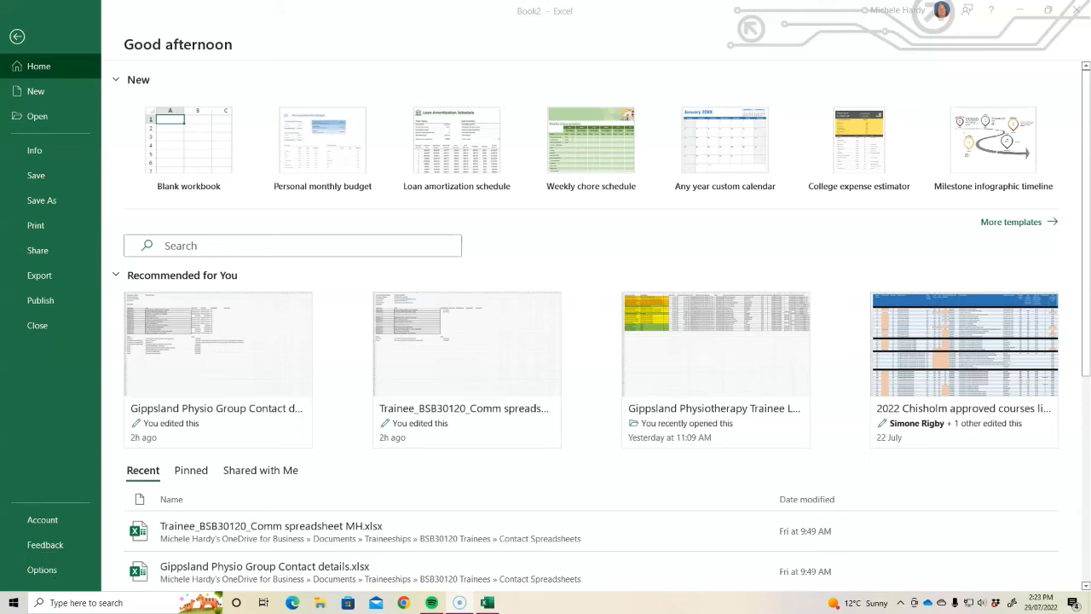
{"action": "left_click", "coordinate": [45, 573]}
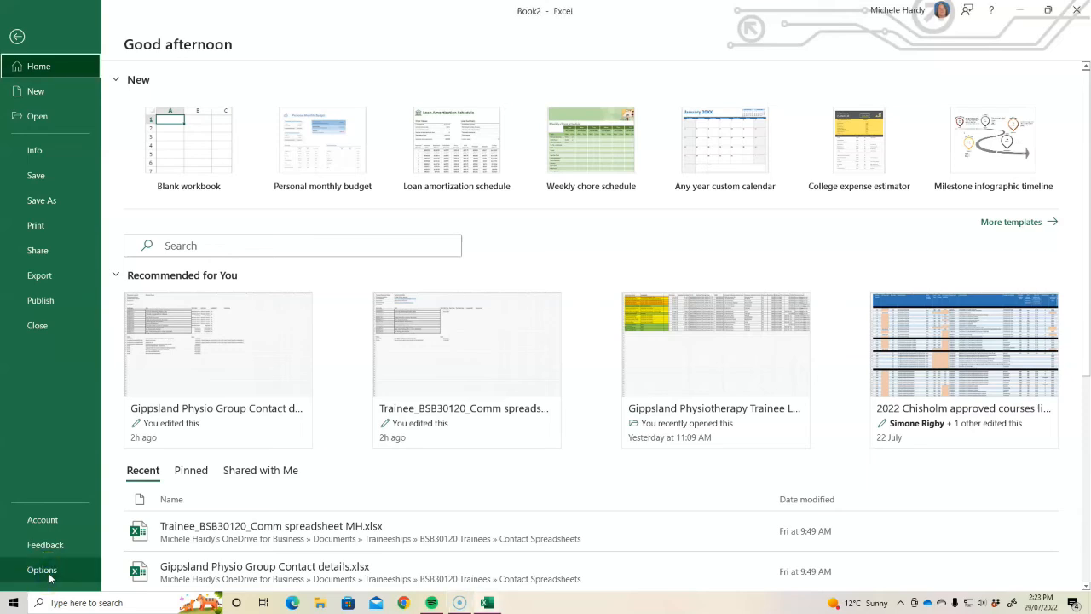
{"action": "left_click", "coordinate": [50, 578]}
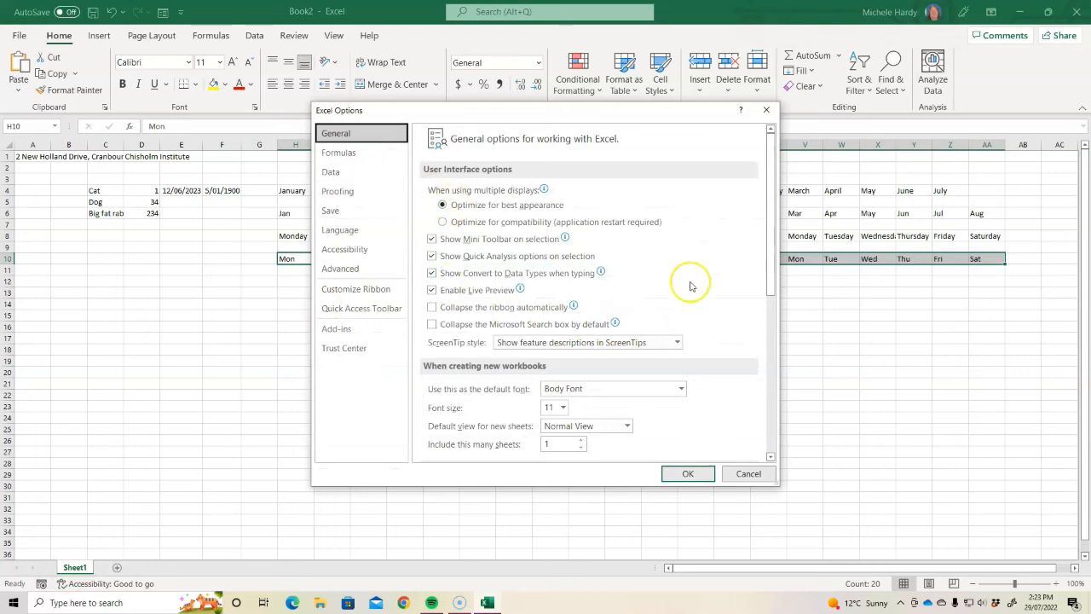
{"action": "scroll", "coordinate": [692, 283], "scroll_direction": "down", "scroll_amount": 2}
{"action": "scroll", "coordinate": [691, 286], "scroll_direction": "down", "scroll_amount": 6}
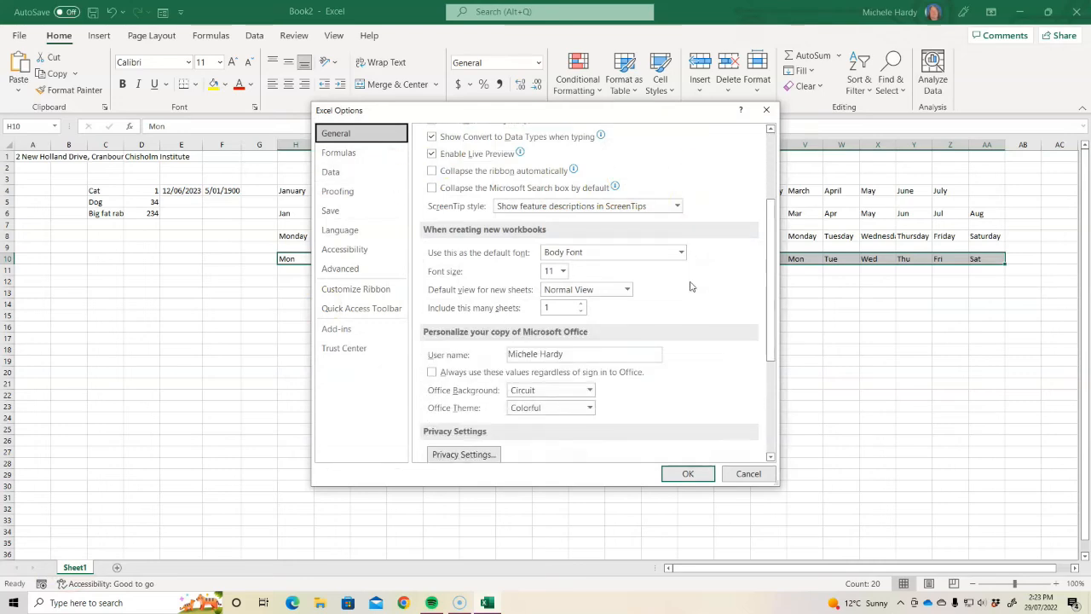
{"action": "scroll", "coordinate": [692, 286], "scroll_direction": "down", "scroll_amount": 4}
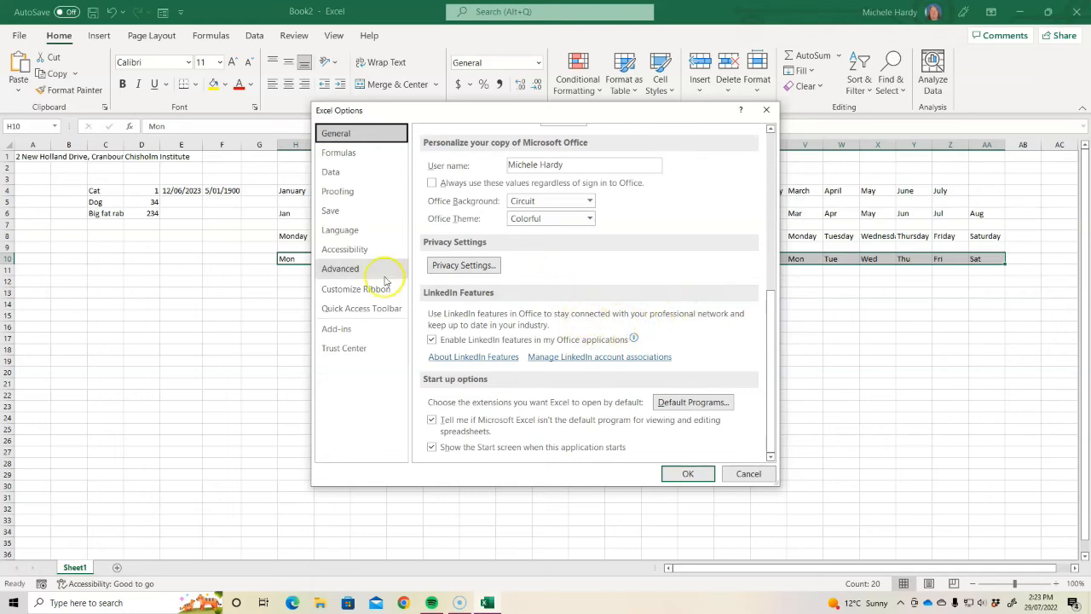
Find the custom lists in the Advanced options, examine the built-in fill lists, and close the options without changes.
{"action": "left_click", "coordinate": [340, 269]}
{"action": "scroll", "coordinate": [646, 296], "scroll_direction": "down", "scroll_amount": 5}
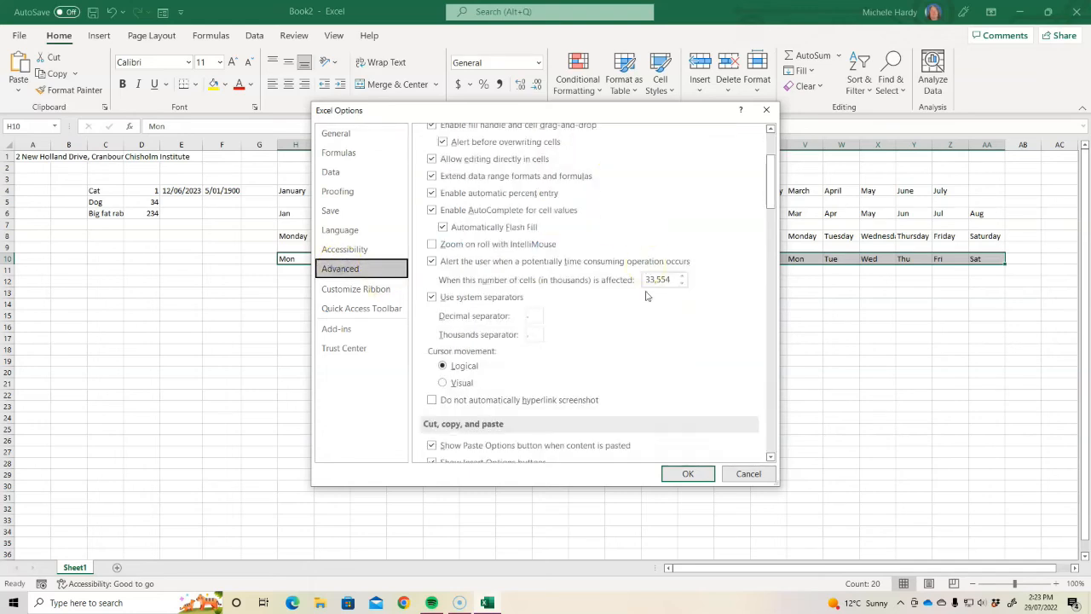
{"action": "scroll", "coordinate": [646, 296], "scroll_direction": "down", "scroll_amount": 5}
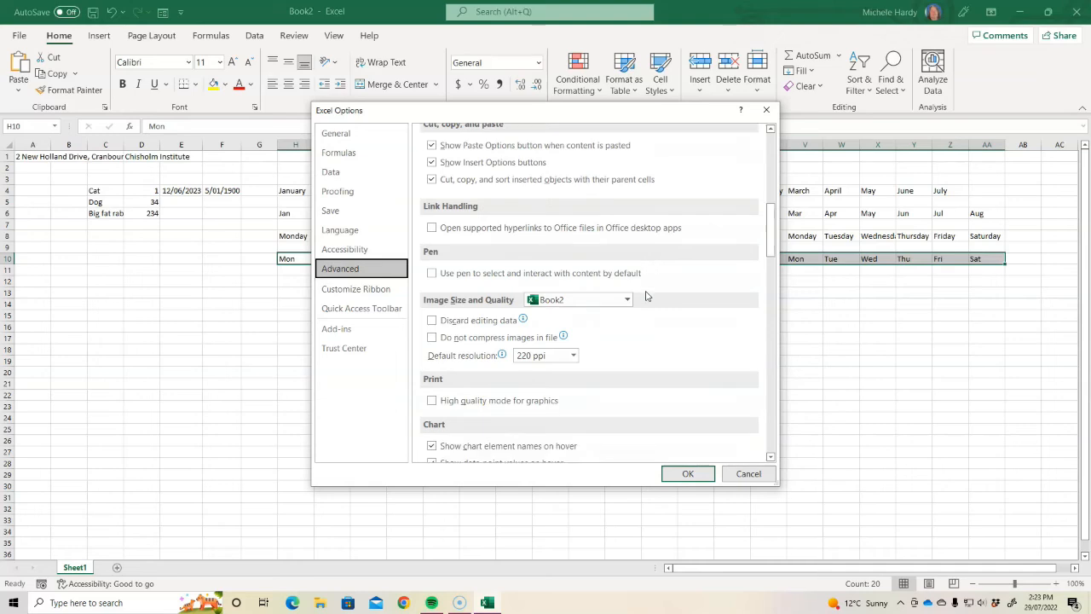
{"action": "scroll", "coordinate": [646, 296], "scroll_direction": "down", "scroll_amount": 6}
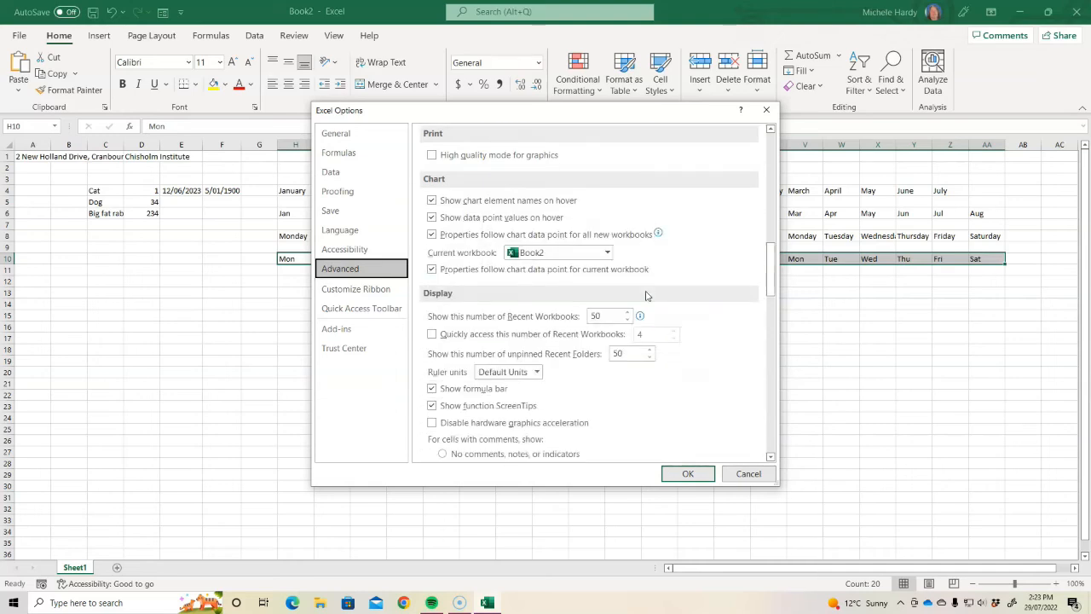
{"action": "scroll", "coordinate": [647, 296], "scroll_direction": "down", "scroll_amount": 5}
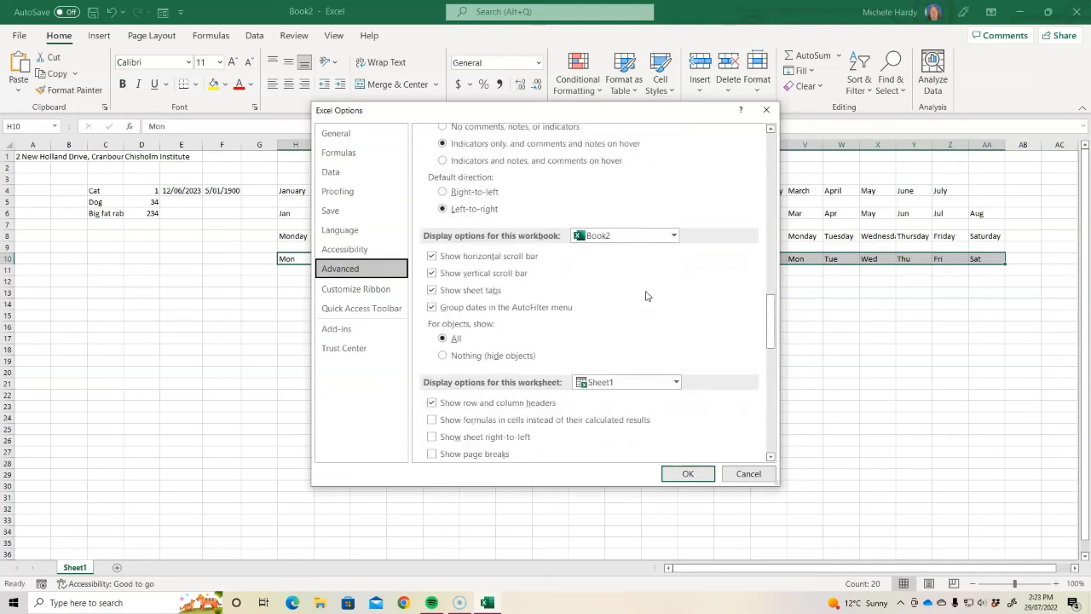
{"action": "scroll", "coordinate": [646, 296], "scroll_direction": "down", "scroll_amount": 5}
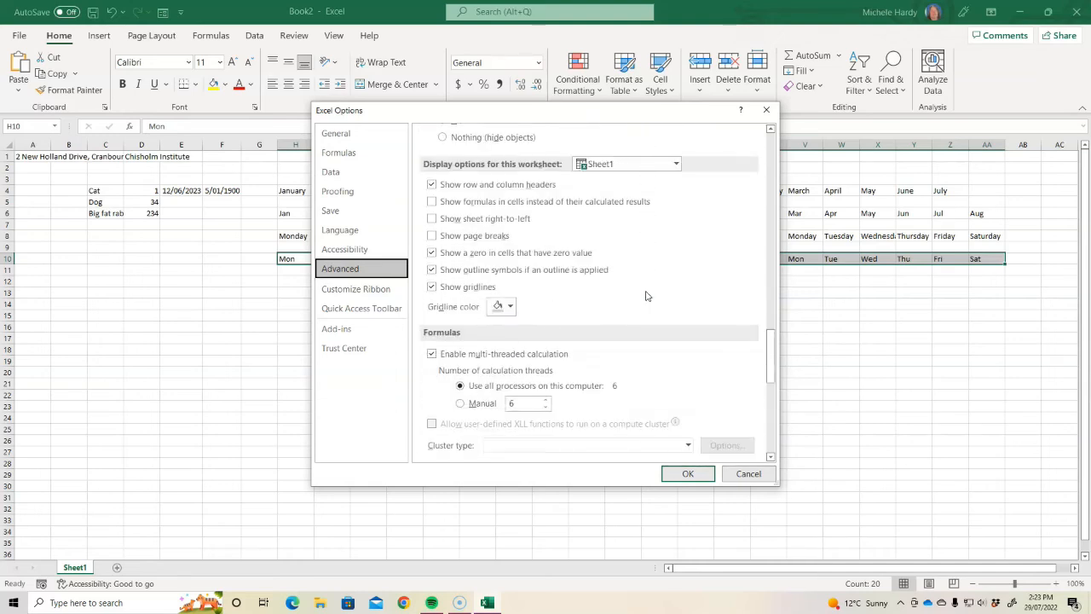
{"action": "scroll", "coordinate": [646, 296], "scroll_direction": "down", "scroll_amount": 5}
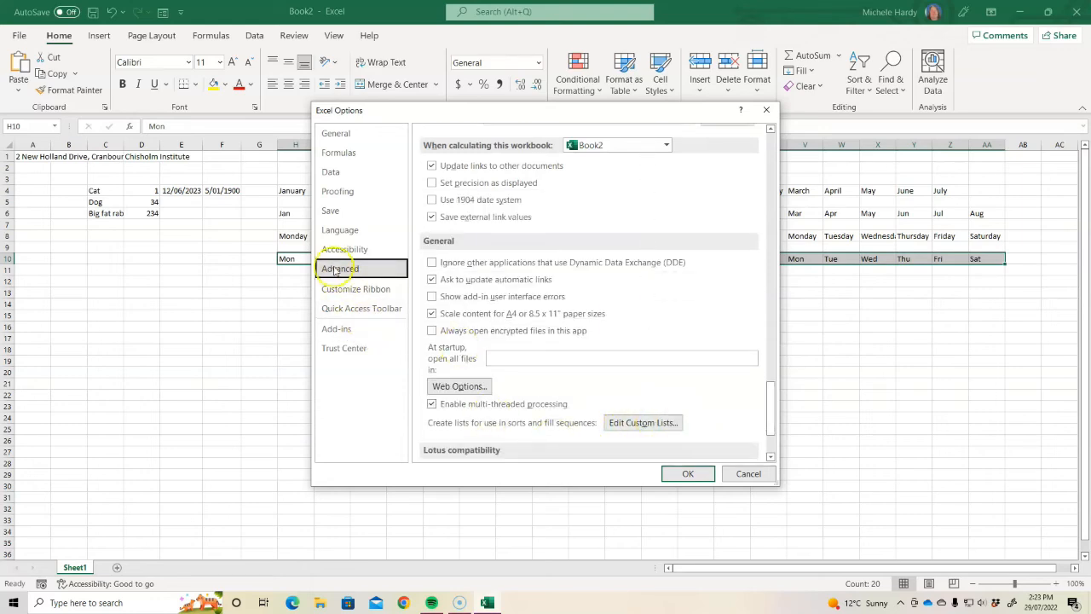
{"action": "left_click", "coordinate": [640, 424]}
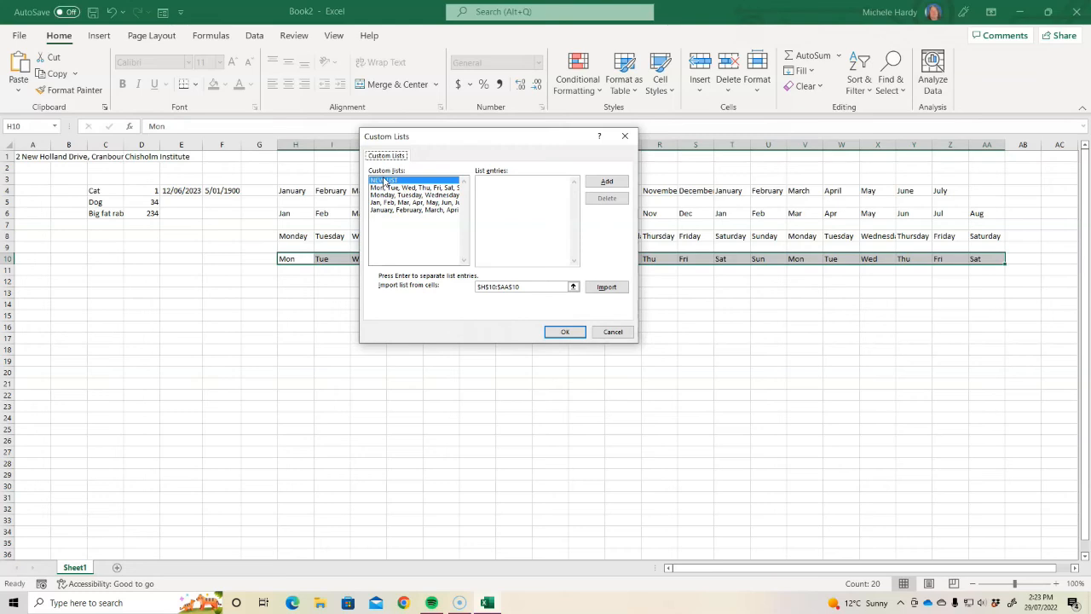
{"action": "left_click", "coordinate": [619, 332]}
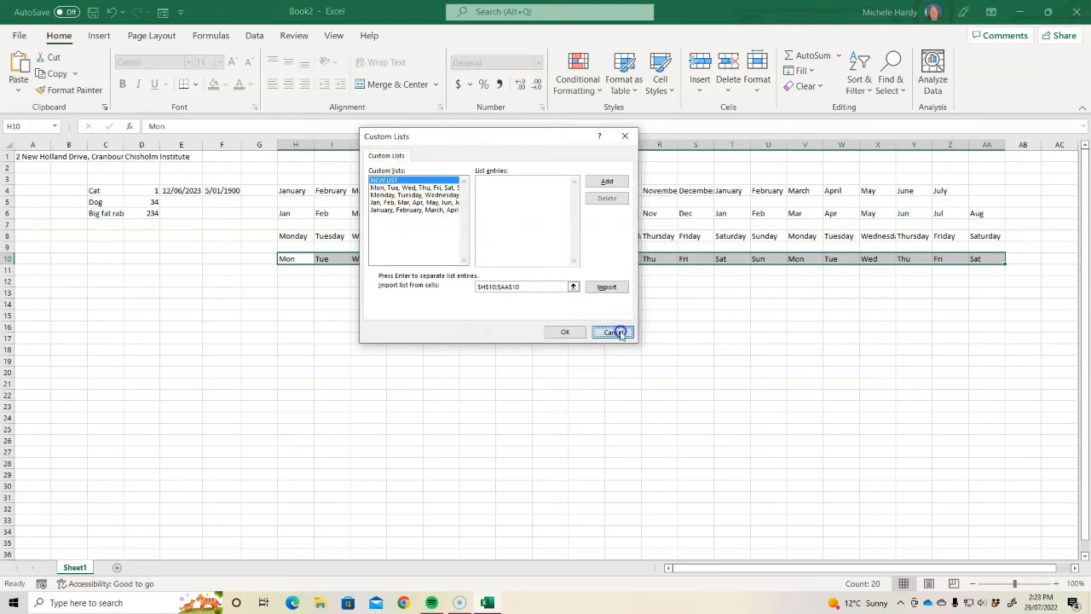
{"action": "left_click", "coordinate": [750, 477]}
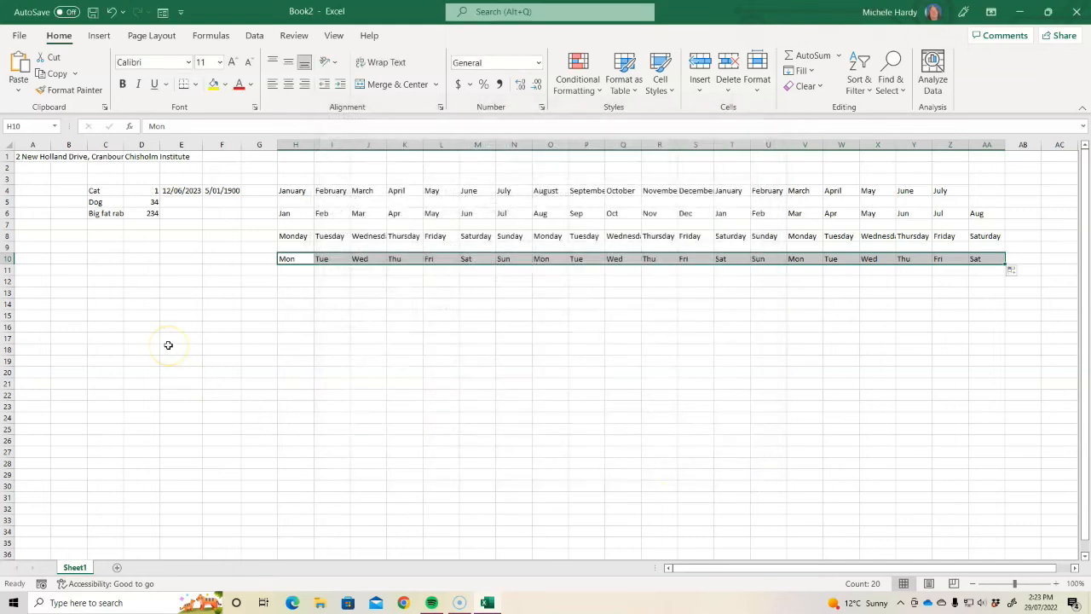
Enter 1 in cell E9 and fill it down to E20.
{"action": "left_click", "coordinate": [179, 246]}
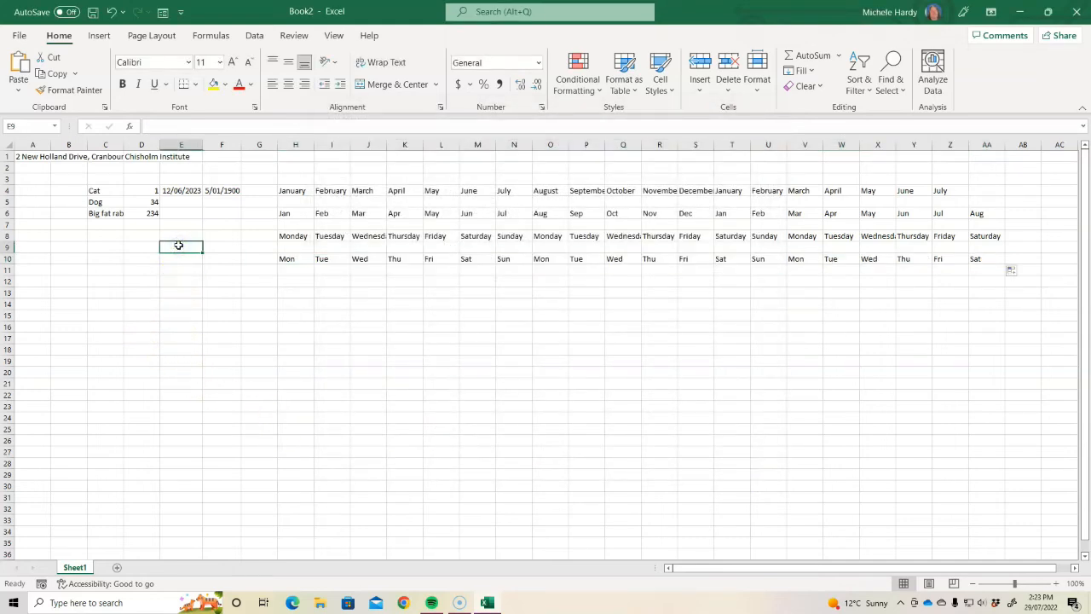
{"action": "type", "text": "1"}
{"action": "left_click_drag", "start_coordinate": [202, 252], "coordinate": [206, 372]}
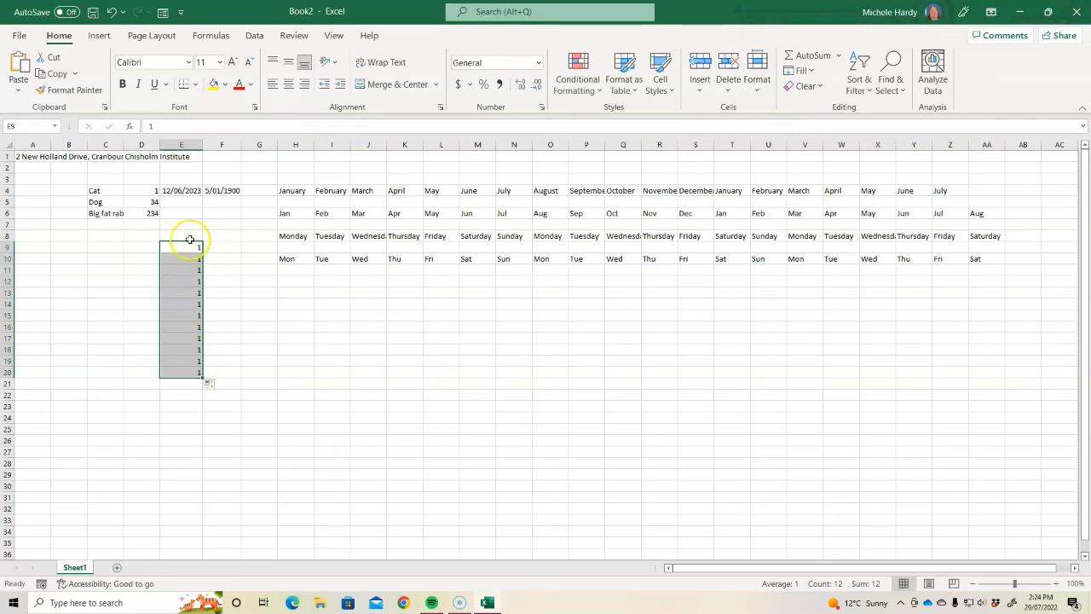
Enter 1 and 2 in cells F9 and F10 and fill the number series down to F22.
{"action": "left_click", "coordinate": [221, 245]}
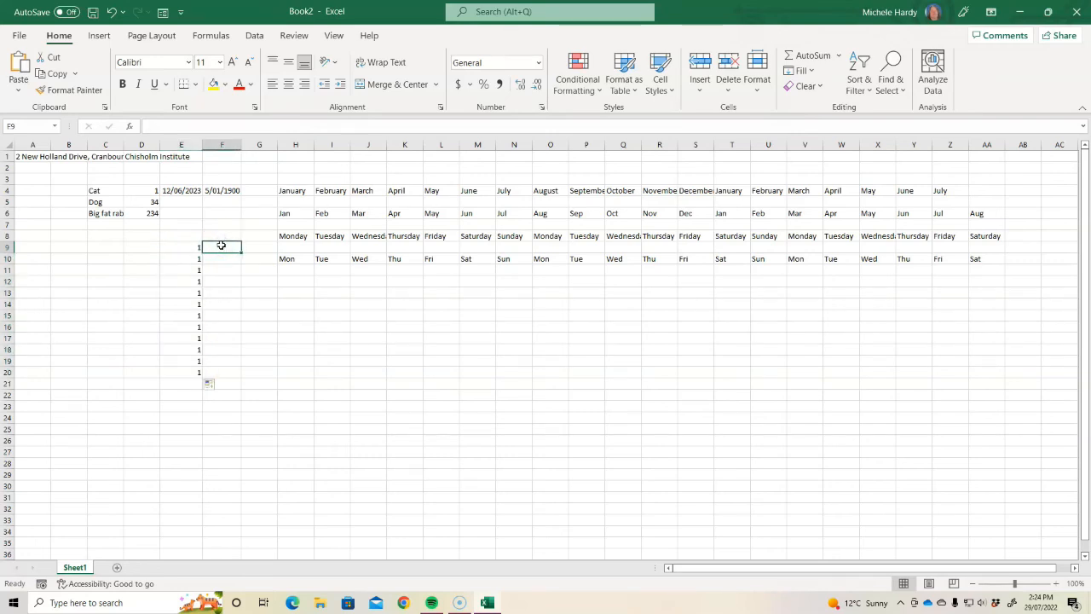
{"action": "type", "text": "1"}
{"action": "key", "text": "Return"}
{"action": "type", "text": "2"}
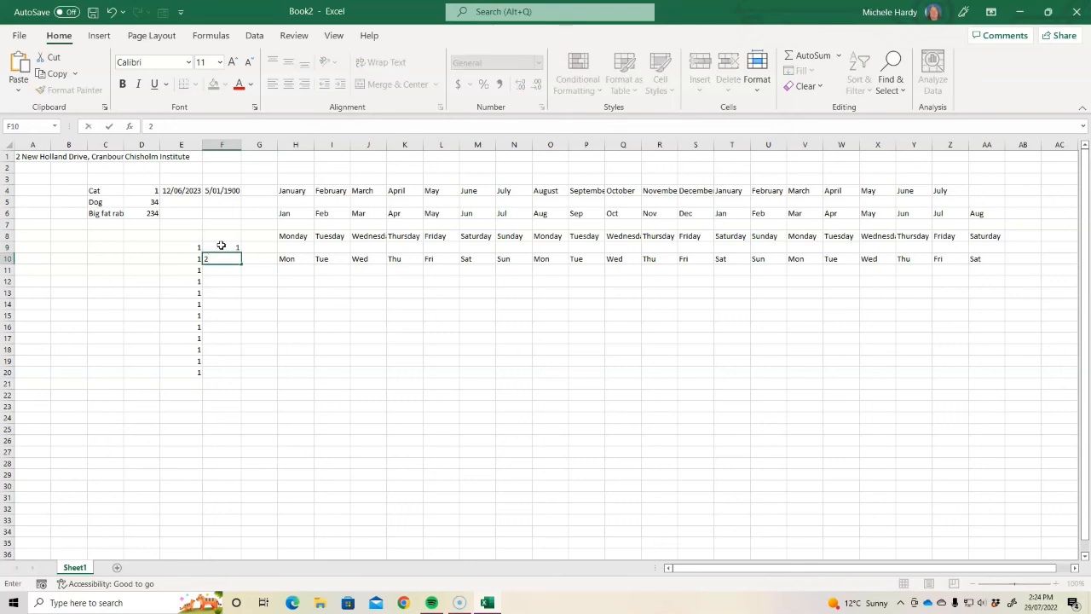
{"action": "key", "text": "Return"}
{"action": "left_click", "coordinate": [230, 251]}
{"action": "left_click_drag", "start_coordinate": [230, 252], "coordinate": [244, 406]}
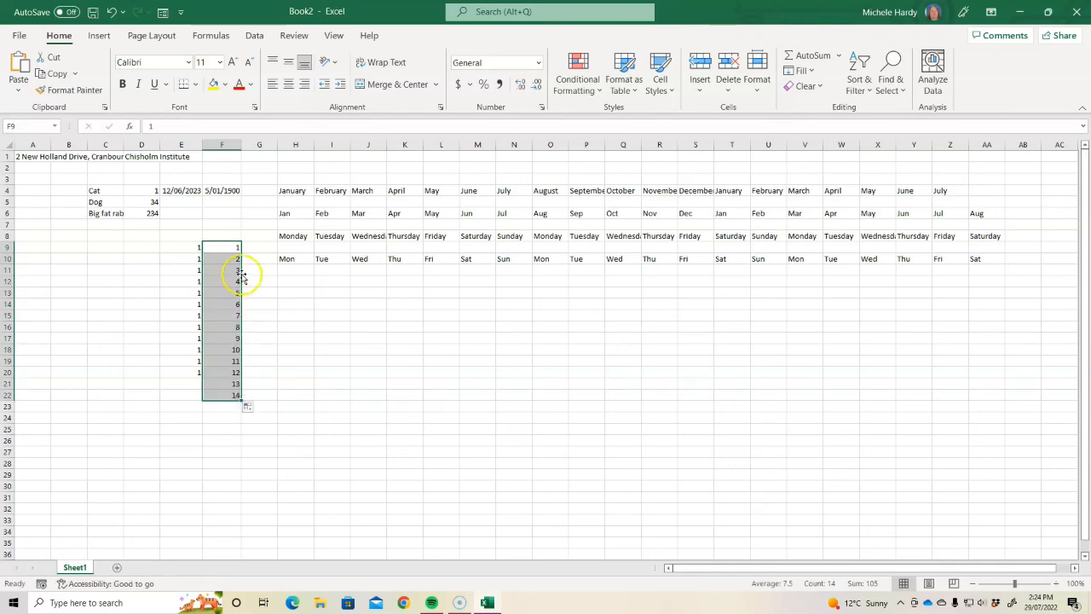
Enter 10 and 17 in cells G9 and G10 and fill the number series down to G22.
{"action": "left_click", "coordinate": [257, 246]}
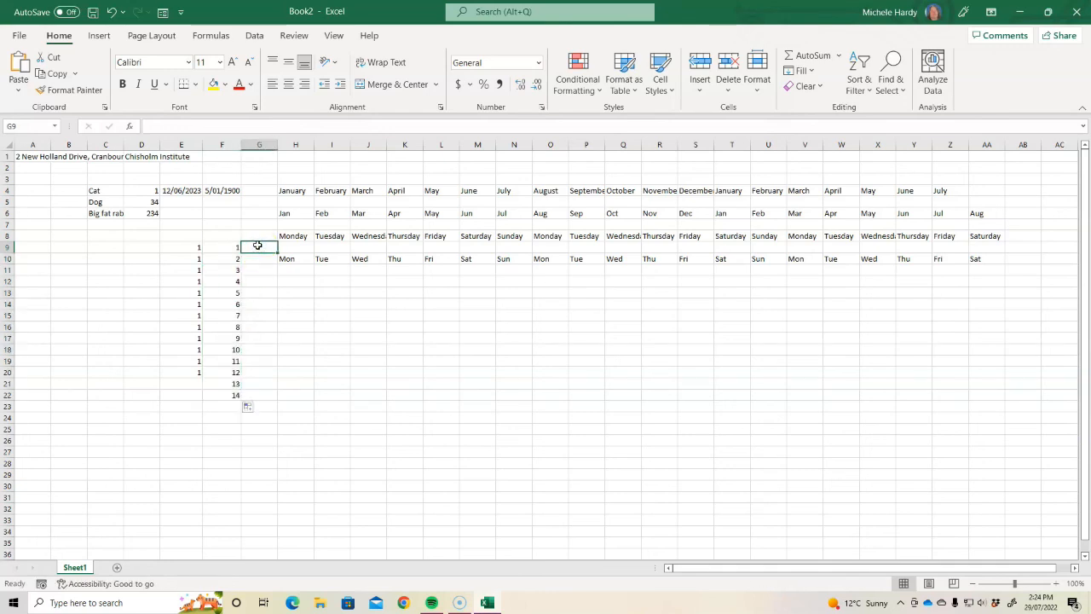
{"action": "type", "text": "10"}
{"action": "key", "text": "Return"}
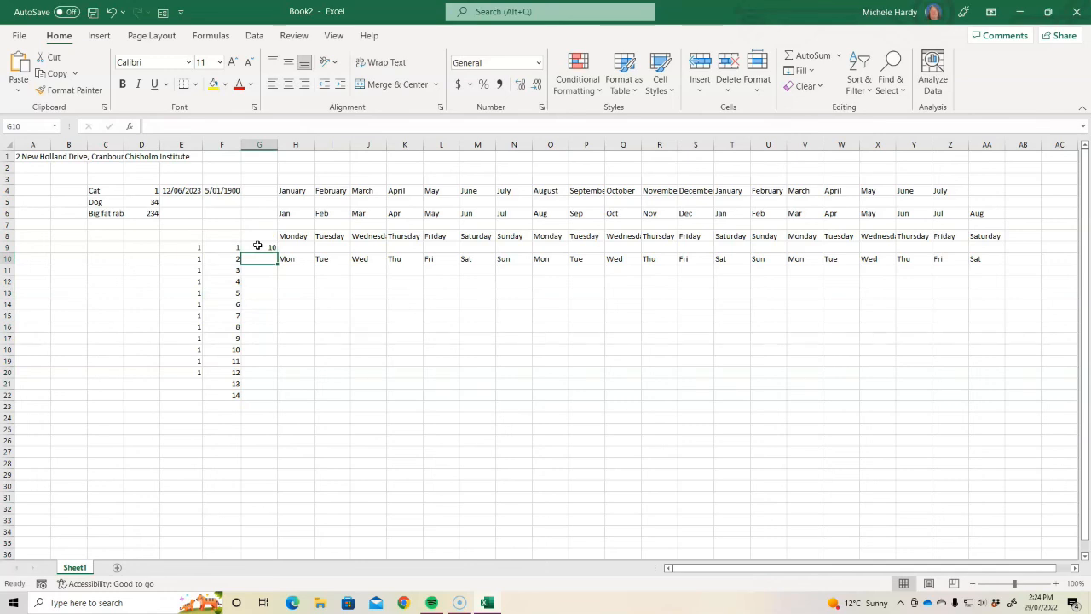
{"action": "type", "text": "17"}
{"action": "key", "text": "Return"}
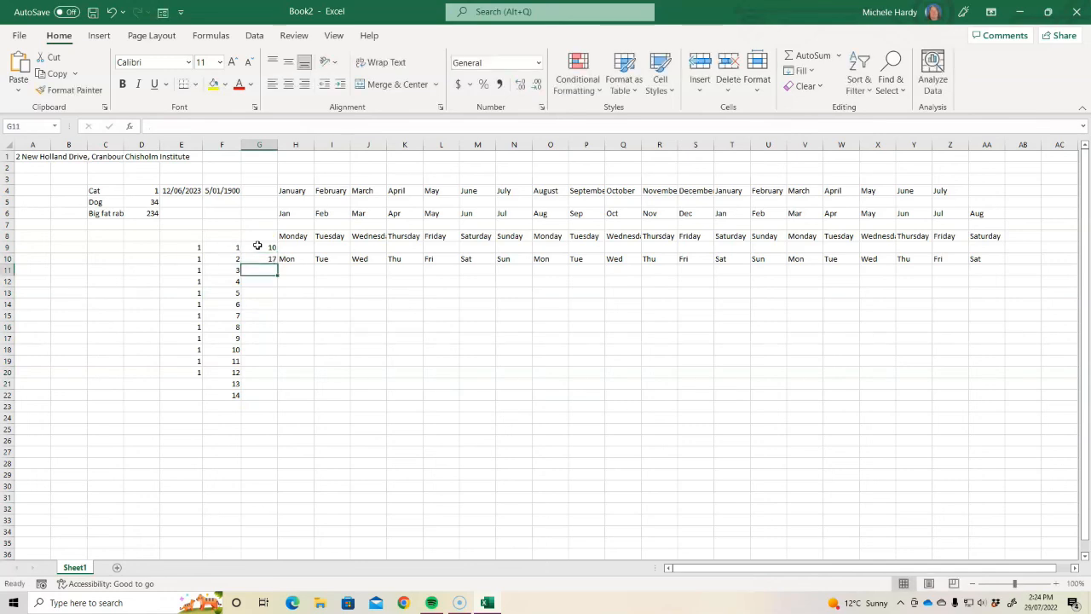
{"action": "left_click_drag", "start_coordinate": [259, 247], "coordinate": [277, 403]}
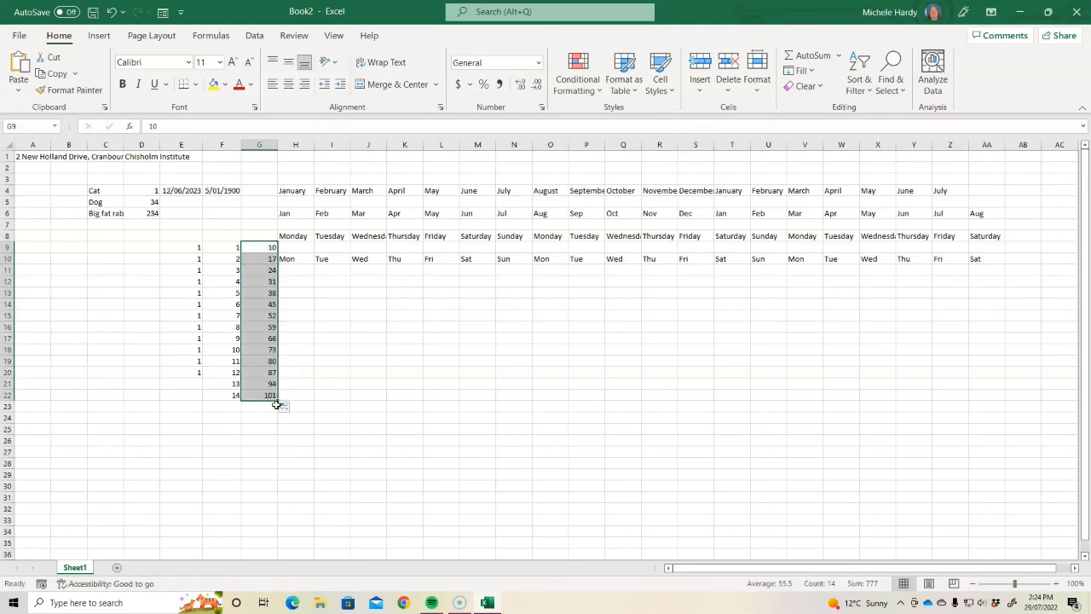
Clear the contents of the range C4:L25, covering the sample entries, number series and first part of the month and weekday series.
{"action": "left_click", "coordinate": [26, 566]}
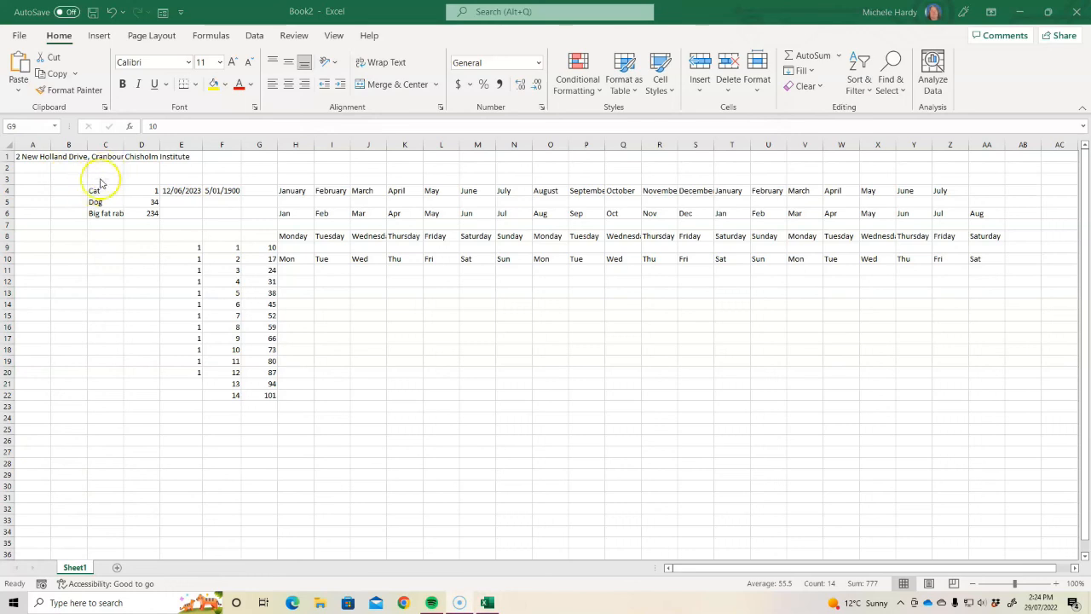
{"action": "left_click", "coordinate": [283, 283]}
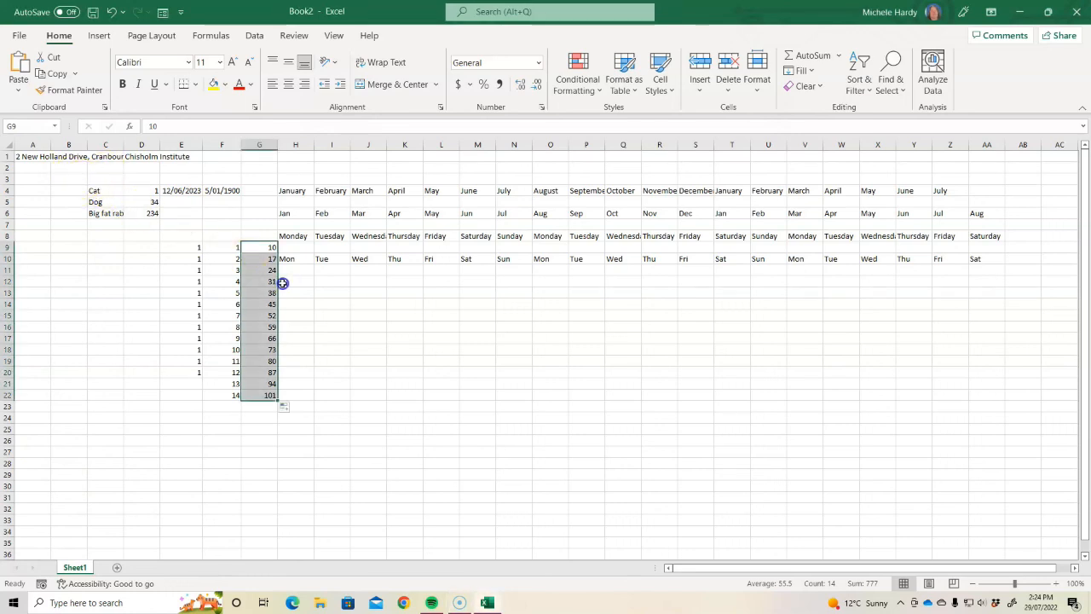
{"action": "left_click_drag", "start_coordinate": [90, 190], "coordinate": [454, 428]}
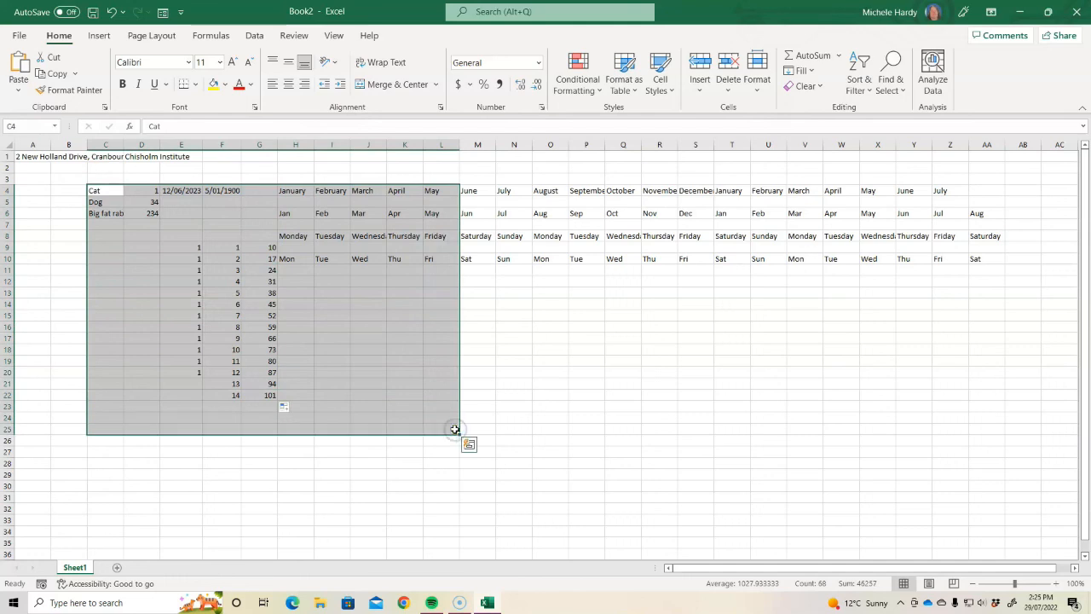
{"action": "key", "text": "Delete"}
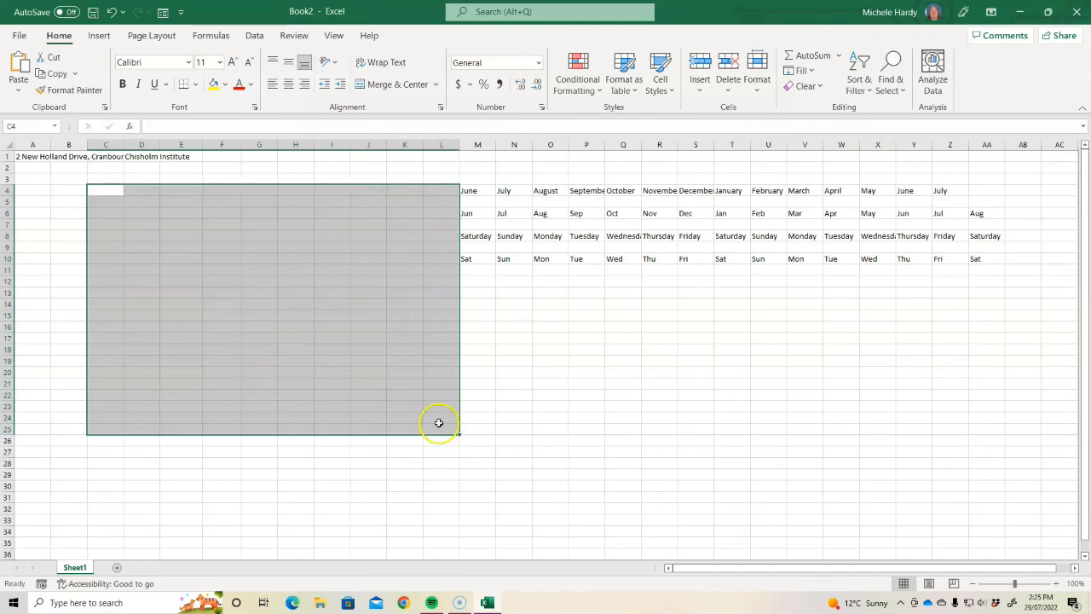
Overwrite the month in cell M4 with the text sjdlsakjladks.
{"action": "left_click", "coordinate": [490, 190]}
{"action": "type", "text": "sjdlsakjladks"}
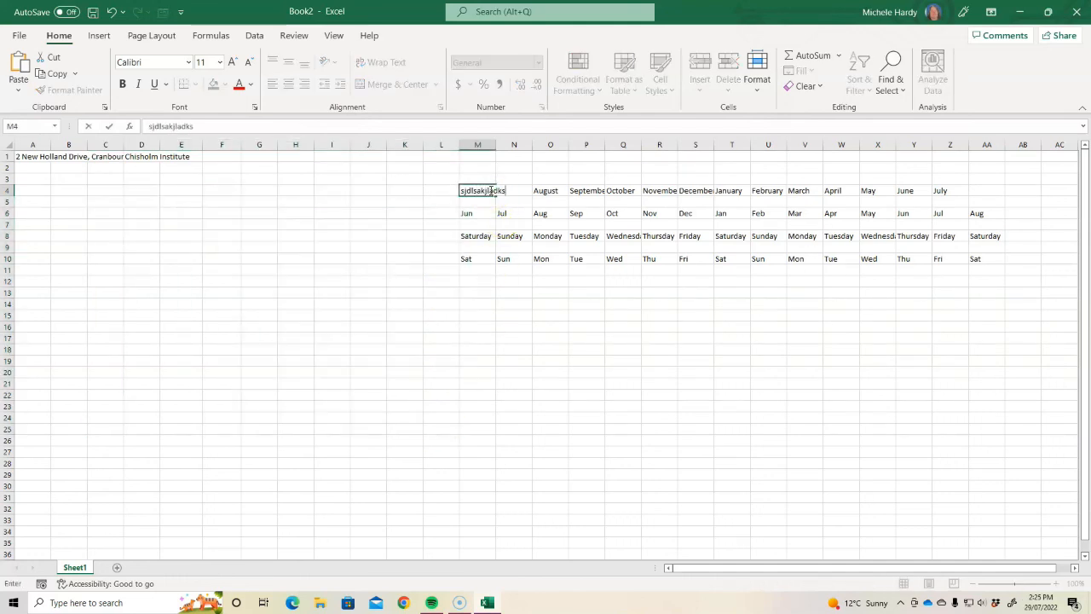
{"action": "key", "text": "Return"}
Clear the remaining entries in the range L3:AB13 and the text in cells A1 and D1.
{"action": "left_click_drag", "start_coordinate": [455, 178], "coordinate": [1031, 290]}
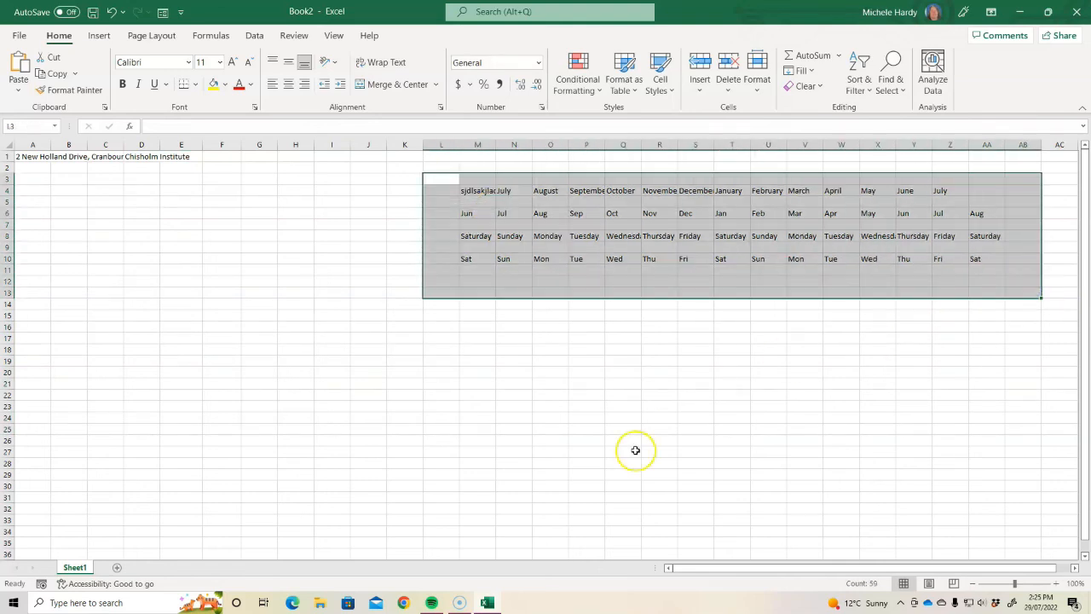
{"action": "key", "text": "Delete"}
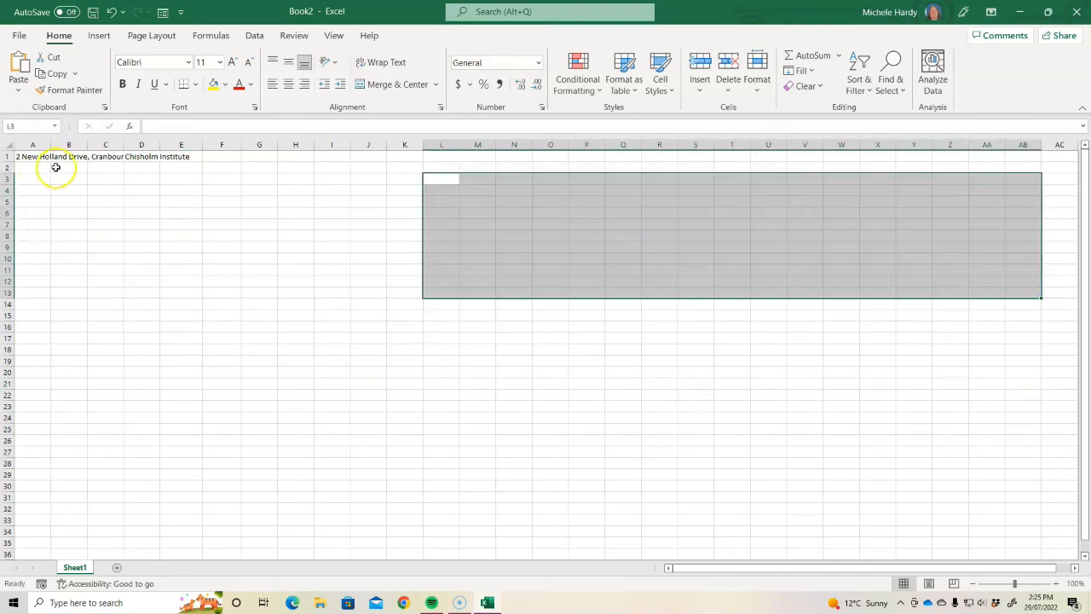
{"action": "left_click", "coordinate": [32, 157]}
{"action": "key", "text": "Delete"}
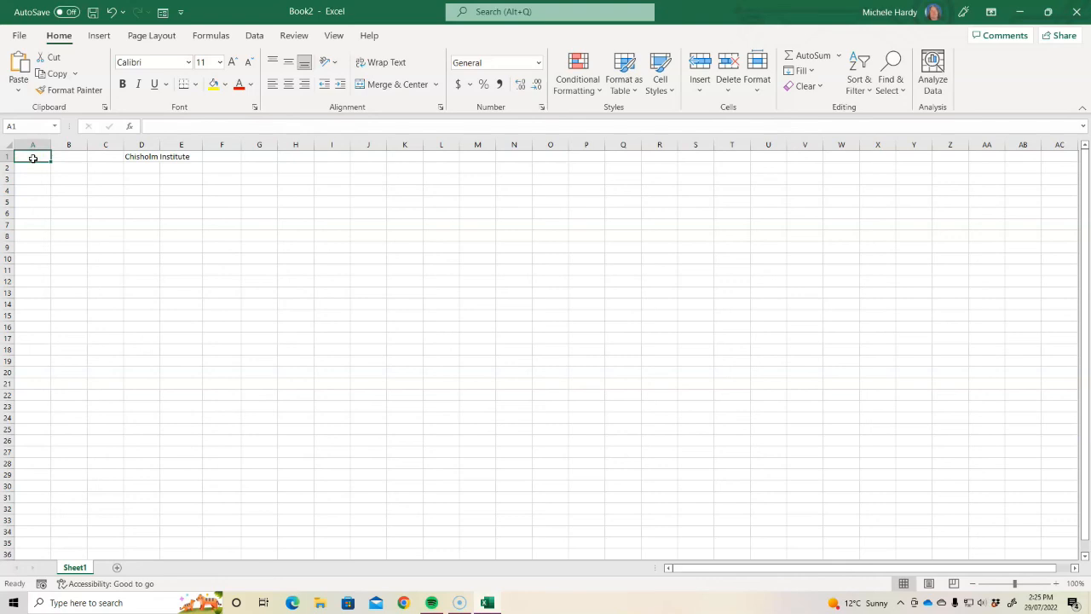
{"action": "left_click", "coordinate": [141, 157]}
{"action": "key", "text": "Delete"}
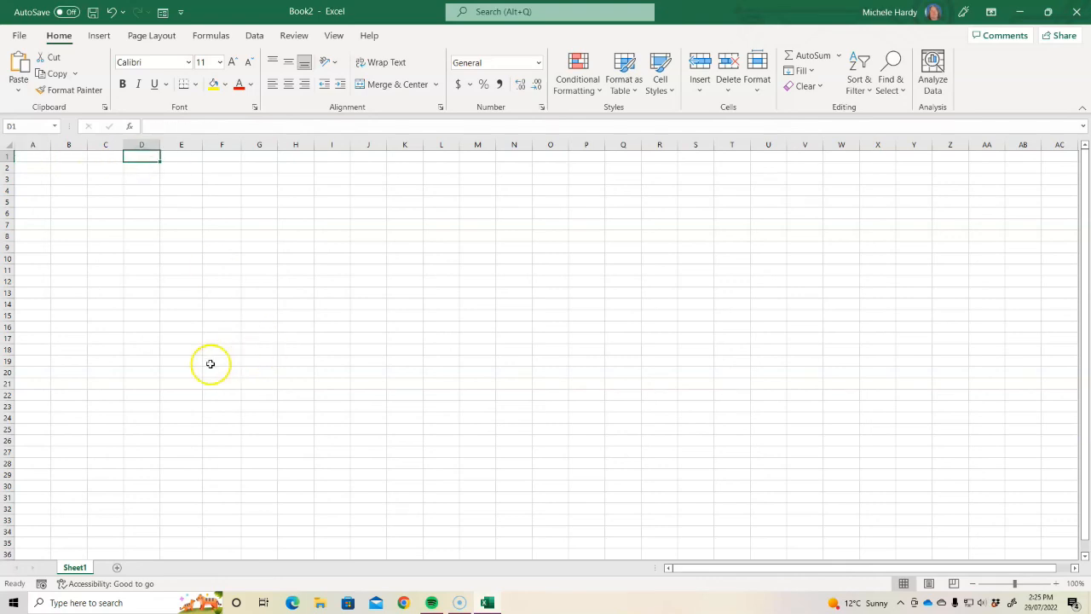